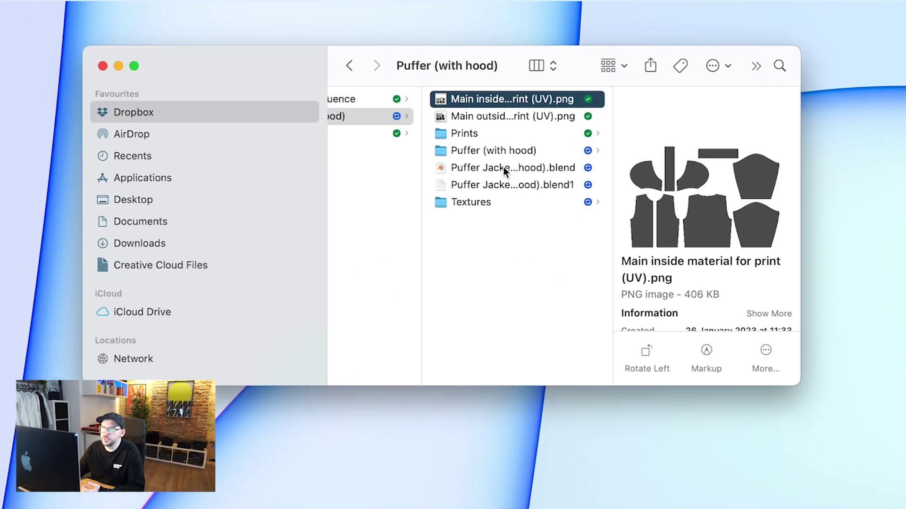
Step: Open Puffer Jacket (with hood).blend from Finder in Blender
left_click(503, 168)
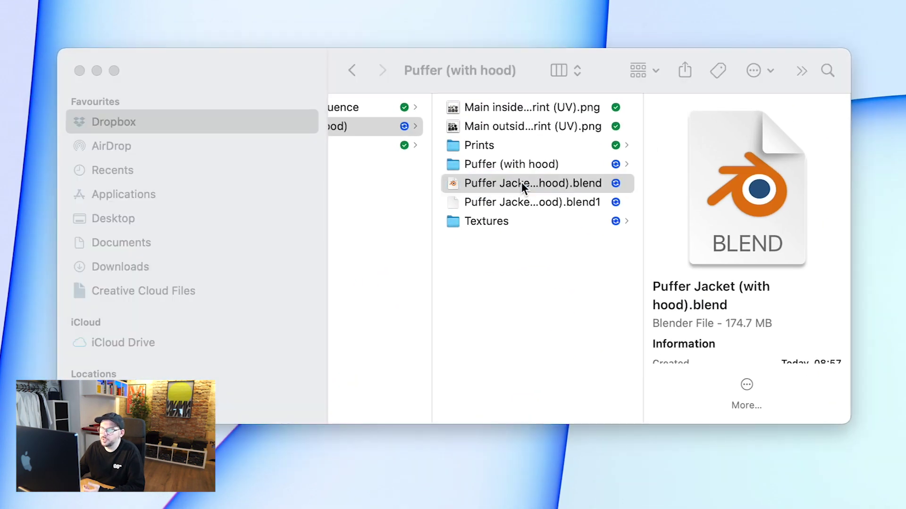
double_click(522, 183)
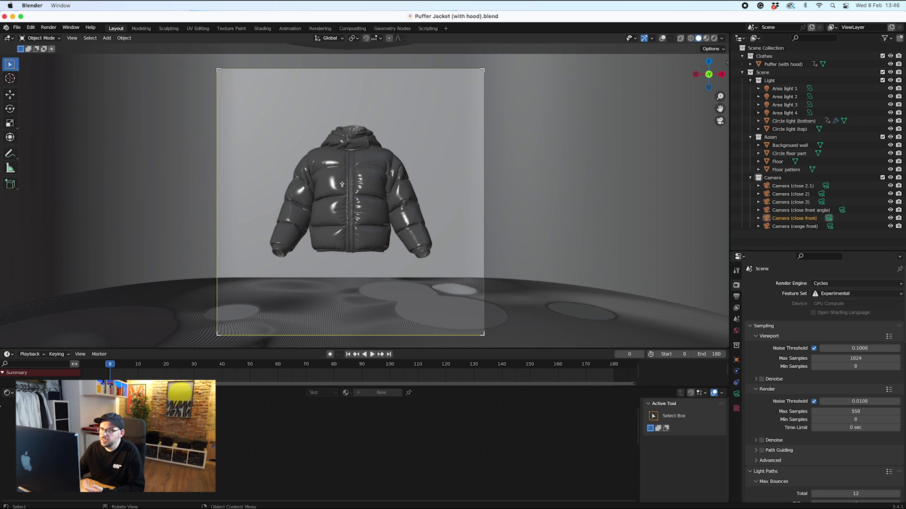
Step: Orbit around the jacket and switch the viewport to Material Preview shading
scroll(343, 185, "right", 10)
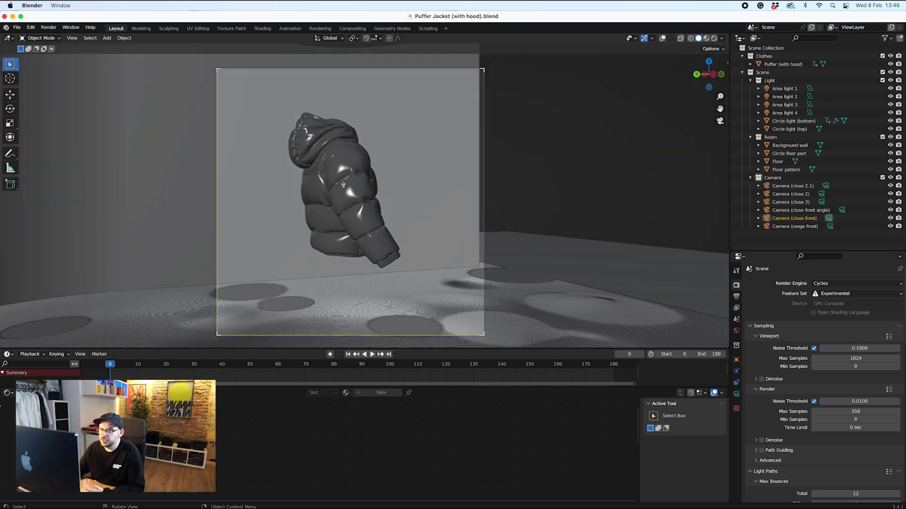
scroll(343, 184, "left", 10)
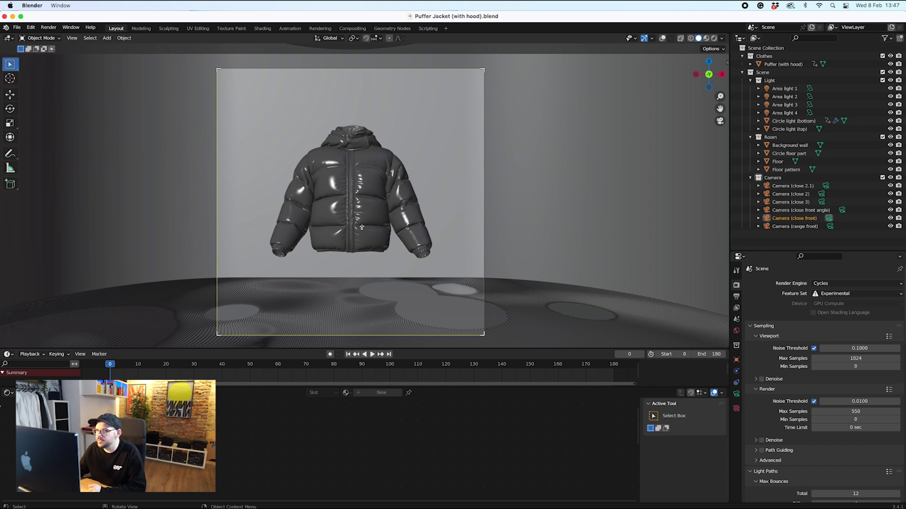
left_click(706, 39)
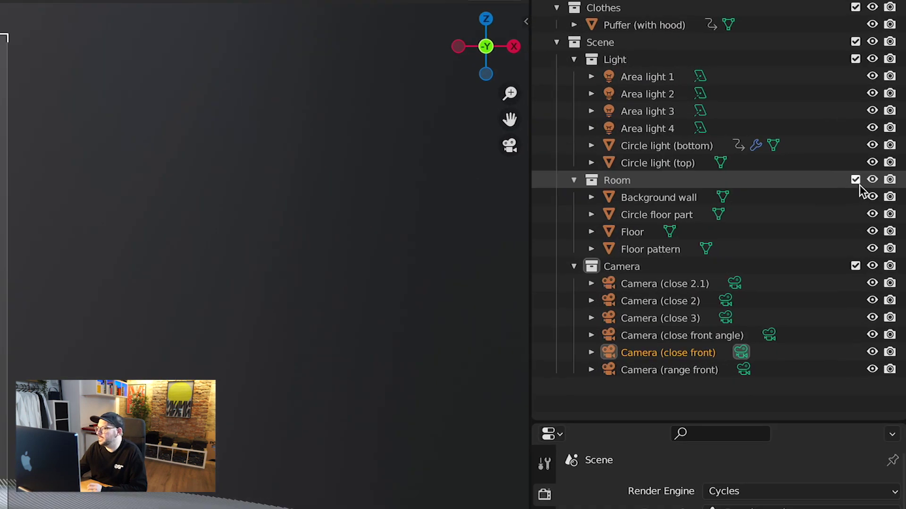
Step: Exclude the Room collection and scrub the timeline to see the jacket's back
left_click(871, 155)
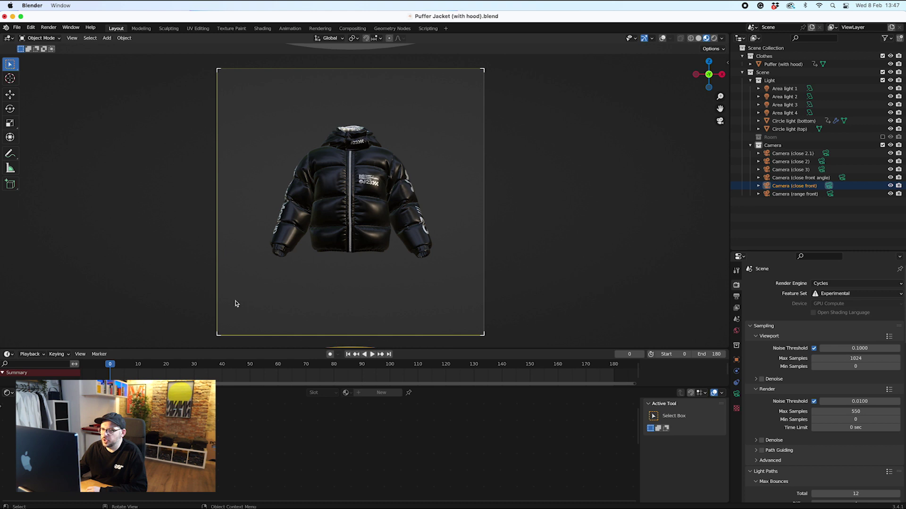
mouse_move(105, 368)
left_mouse_down()
mouse_move(575, 369)
mouse_move(103, 369)
left_mouse_up()
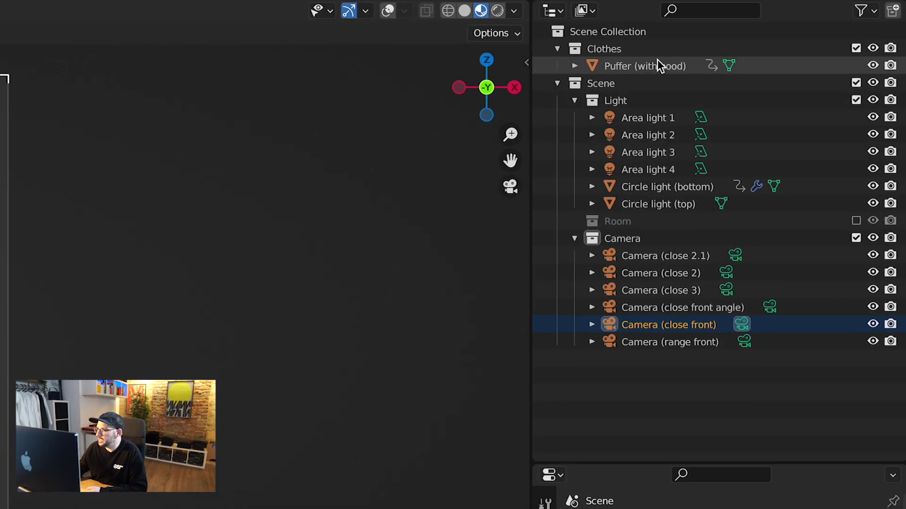
Step: Select Puffer (with hood), check its material slots and frame the 1. Main outside material nodes
left_click(616, 67)
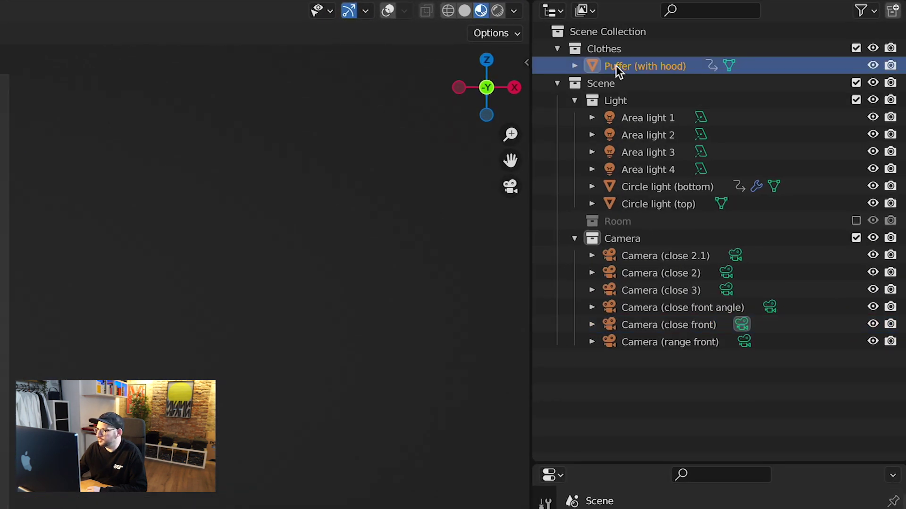
left_click(574, 66)
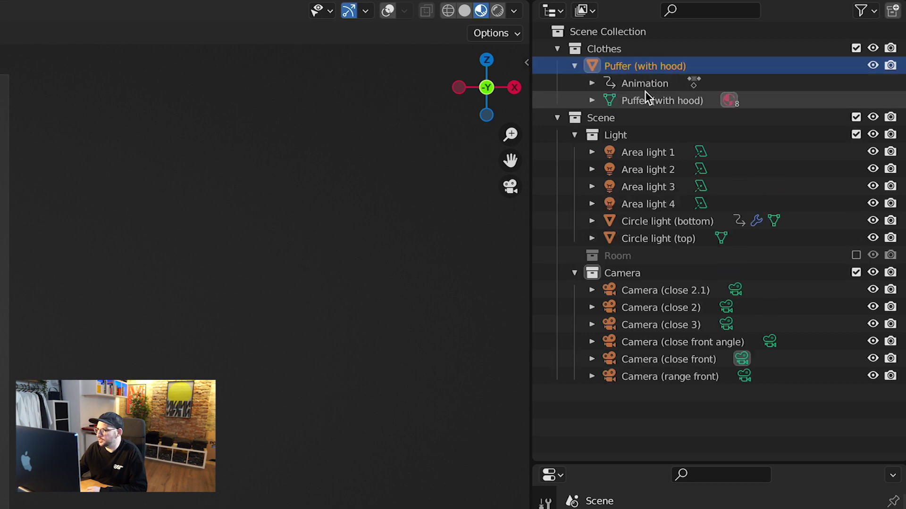
left_click(575, 65)
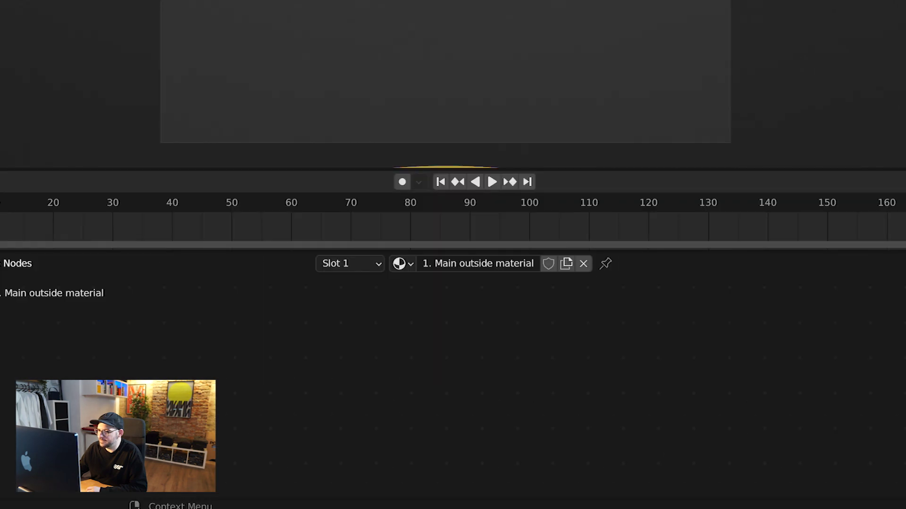
left_click(350, 263)
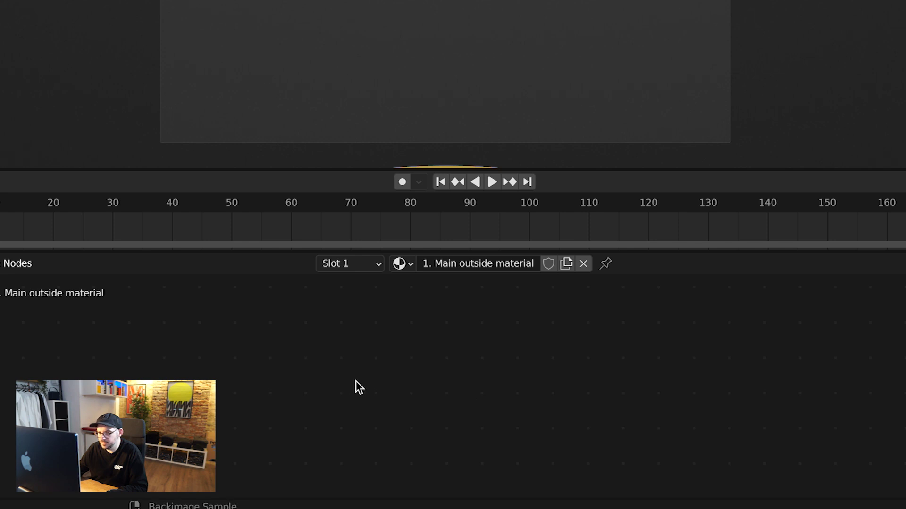
scroll(362, 379, "down", 10, "ctrl")
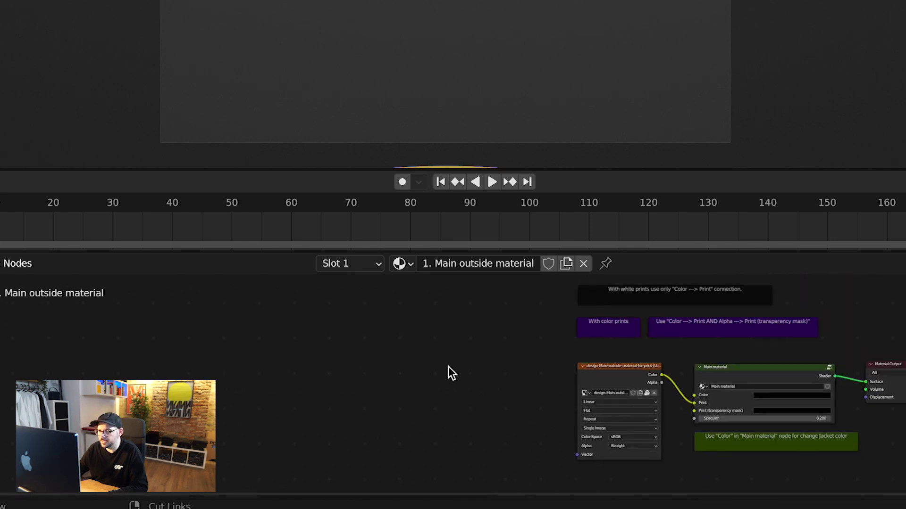
scroll(558, 368, "down", 5)
scroll(675, 384, "up", 5)
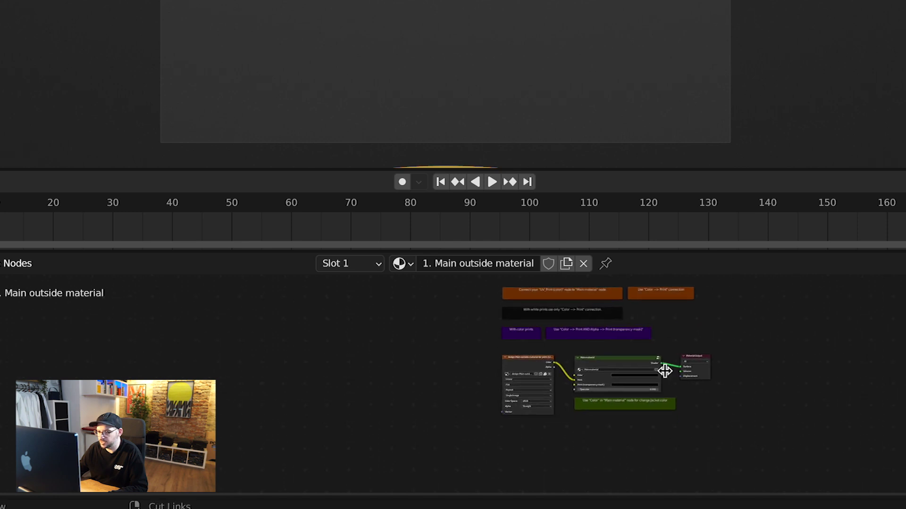
Step: Set the Main material colour to lime green at full Value, then play the turning animation
scroll(688, 357, "right", 5)
scroll(688, 358, "up", 2)
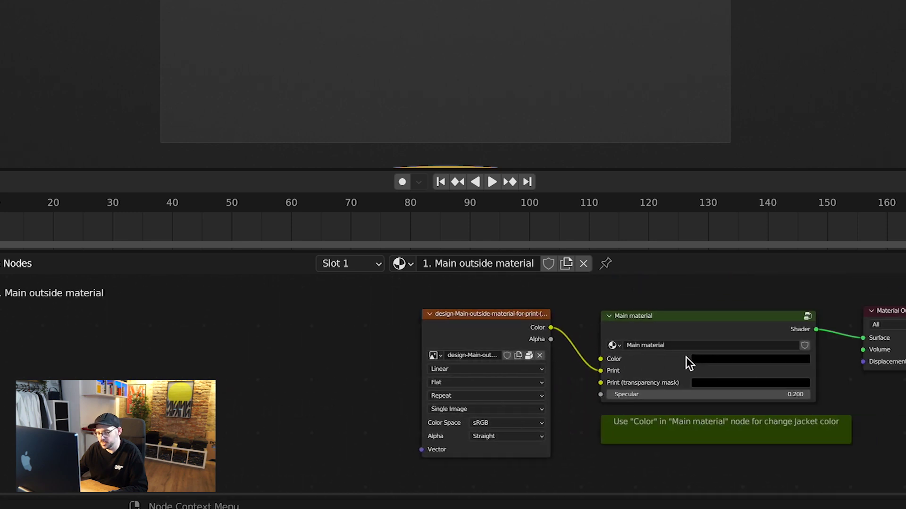
left_click(651, 409)
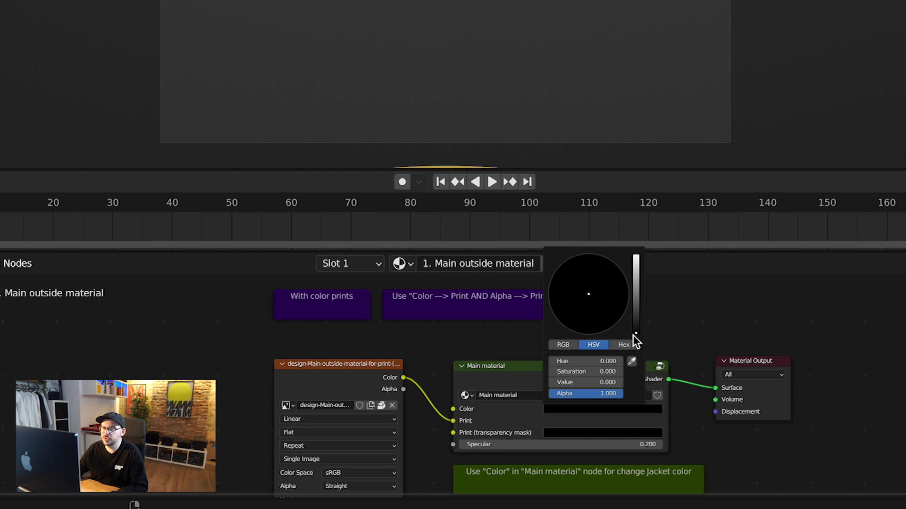
left_click_drag(635, 334, 627, 288)
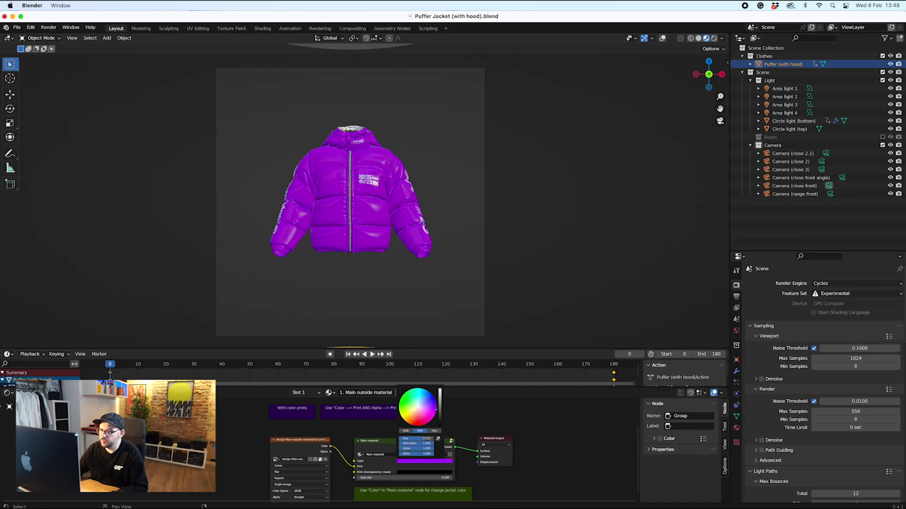
left_click_drag(436, 408, 400, 413)
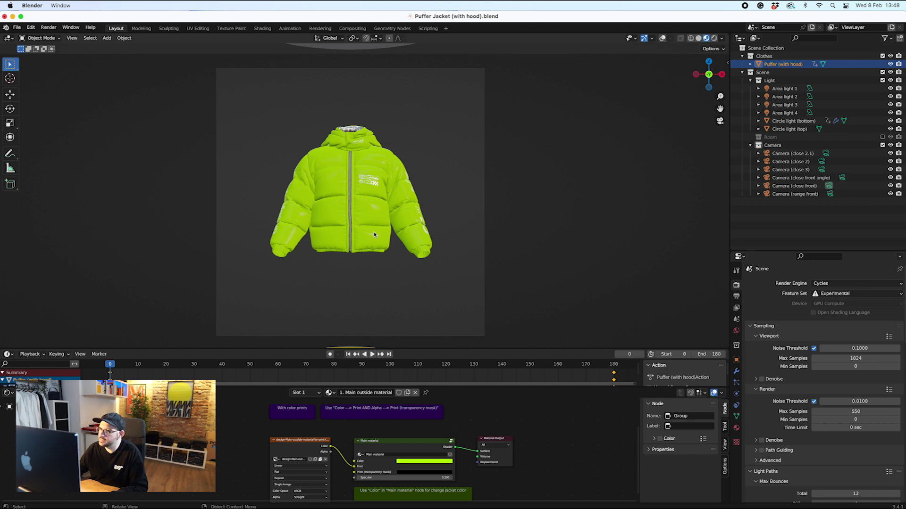
key("space")
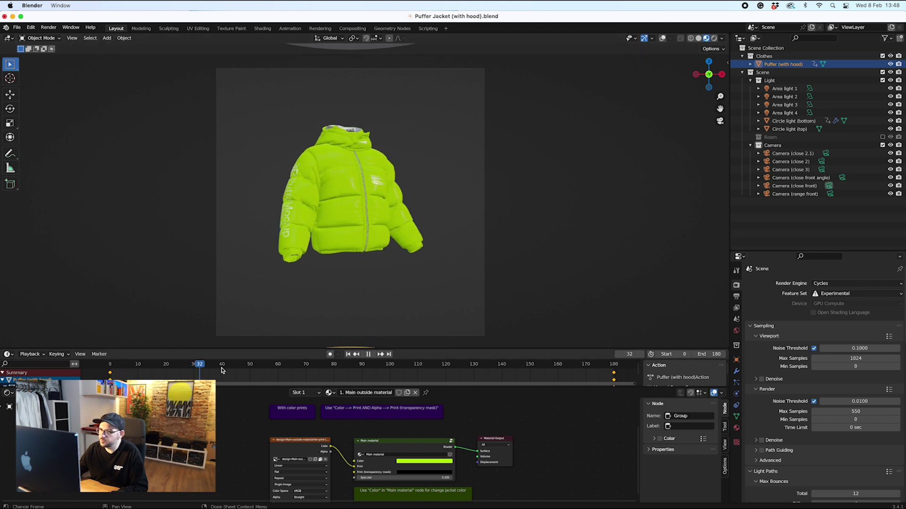
left_click_drag(406, 376, 99, 373)
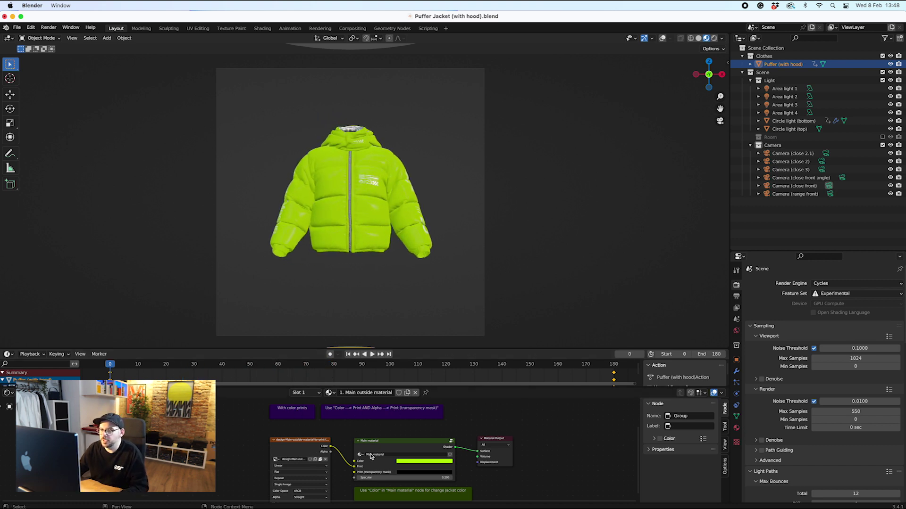
Step: Load design-Main-outside-material-for-print-(UV)-dark.png and link its Alpha to Print (transparency mask)
scroll(371, 456, "down", 3)
left_click(315, 422)
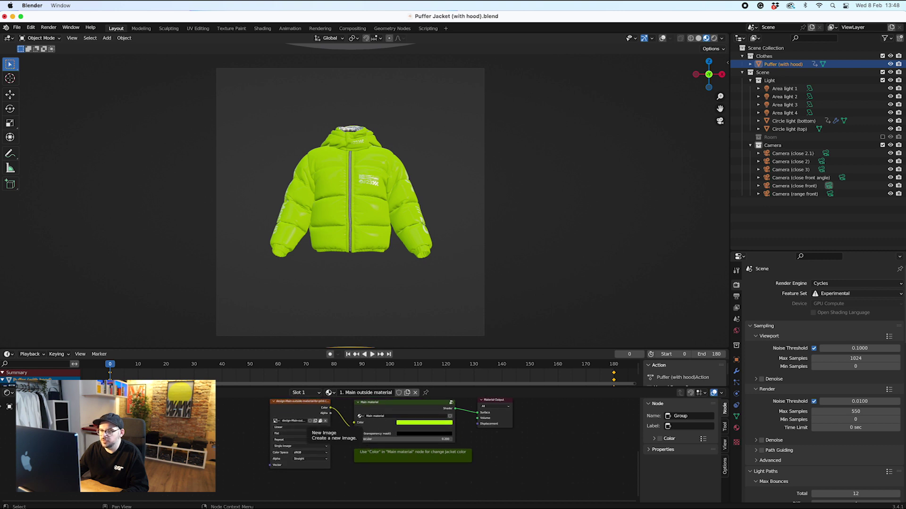
left_click(437, 496)
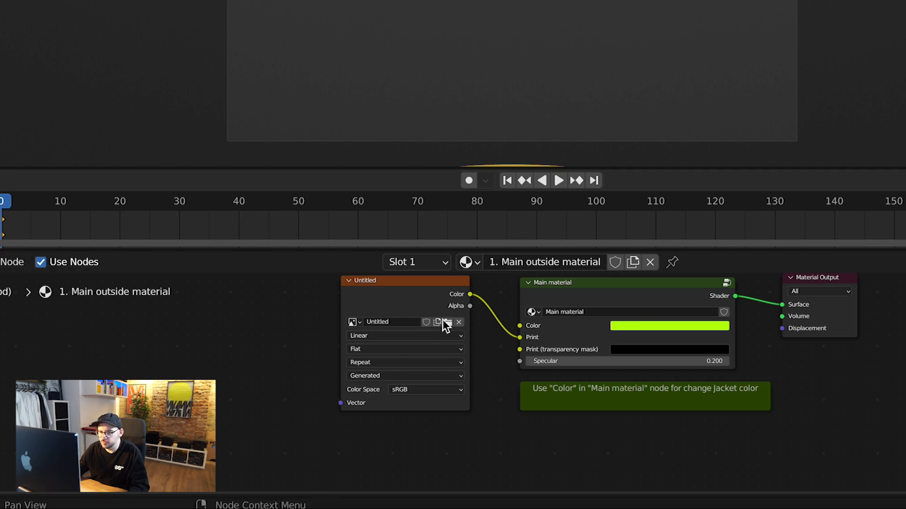
left_click(448, 323)
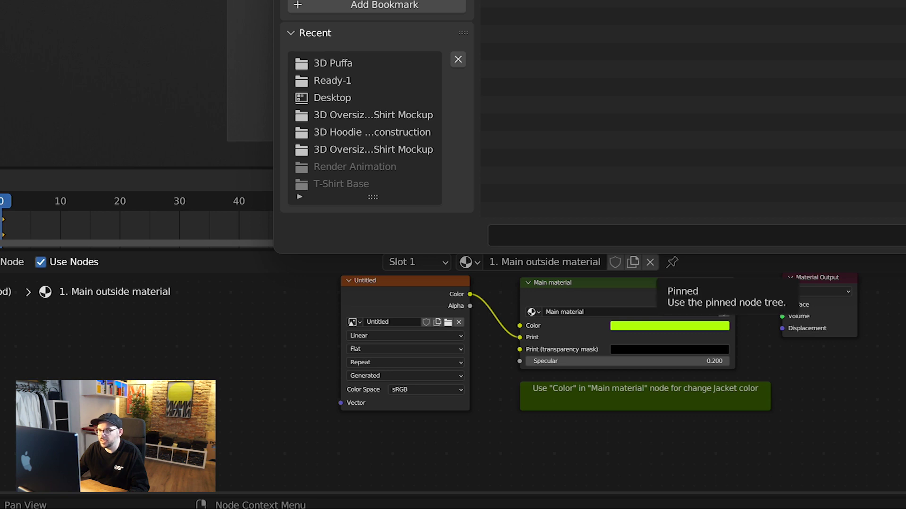
left_click(393, 228)
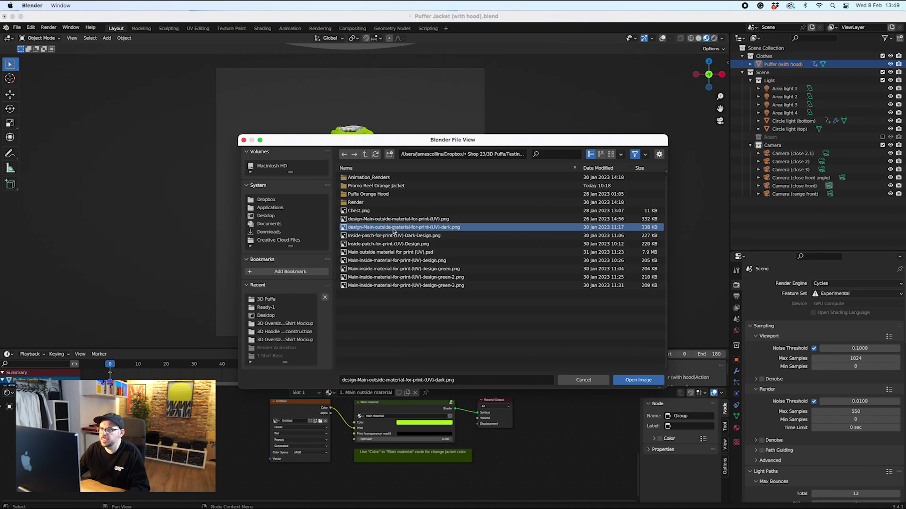
left_click(639, 381)
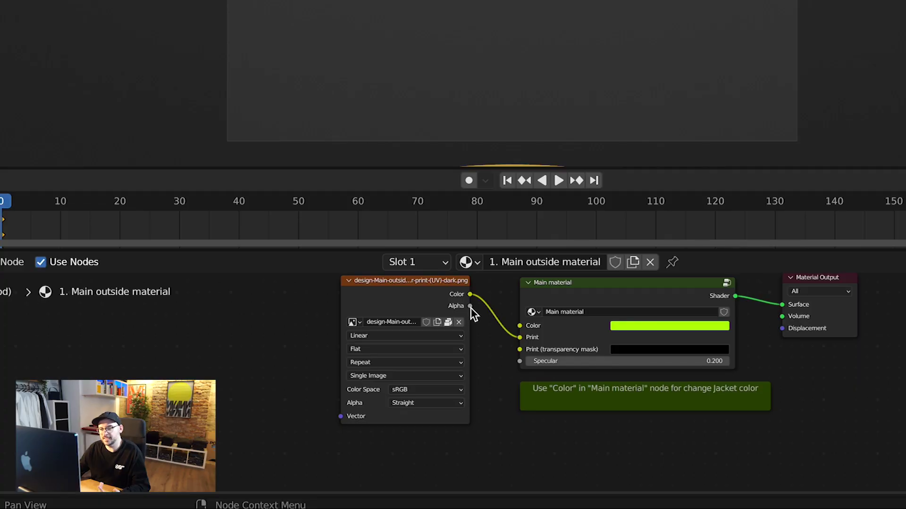
left_click_drag(470, 307, 486, 311)
left_click_drag(528, 350, 528, 350)
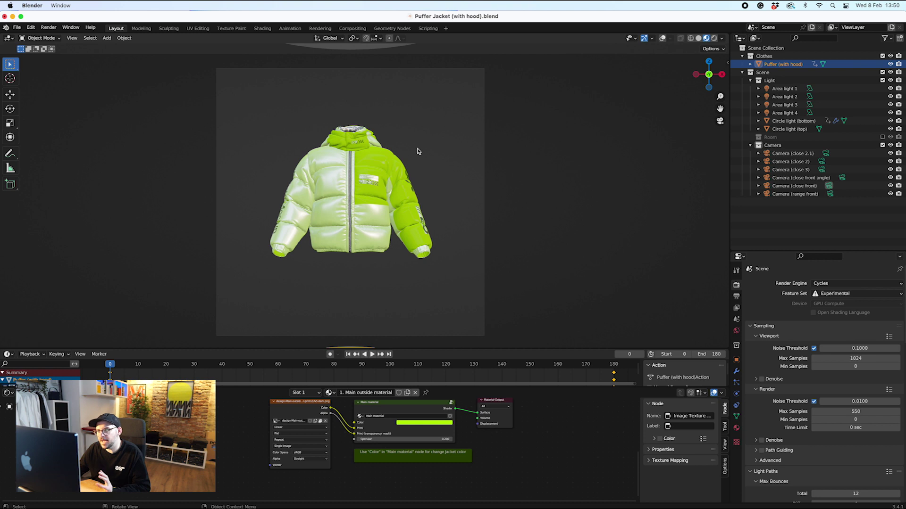
Step: Switch to Rendered view, rotate the jacket via the timeline and recolour it red
left_click(715, 39)
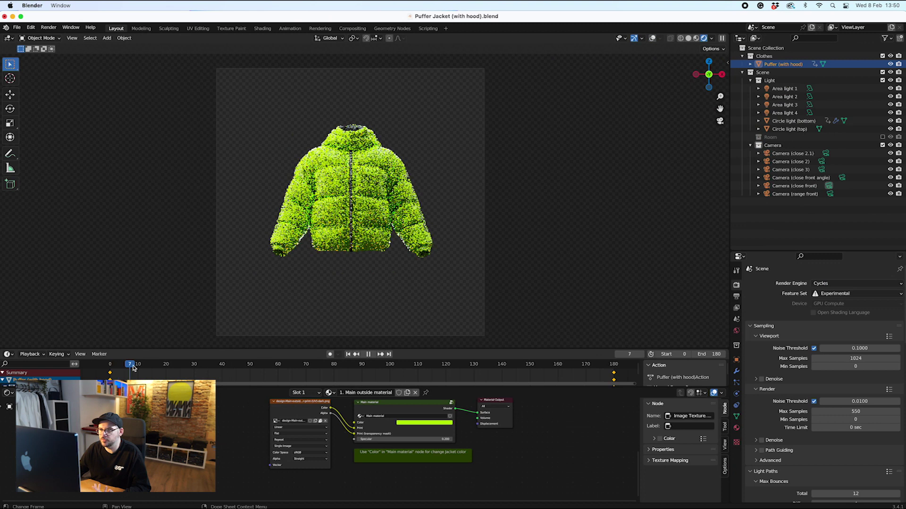
left_click_drag(189, 372, 357, 368)
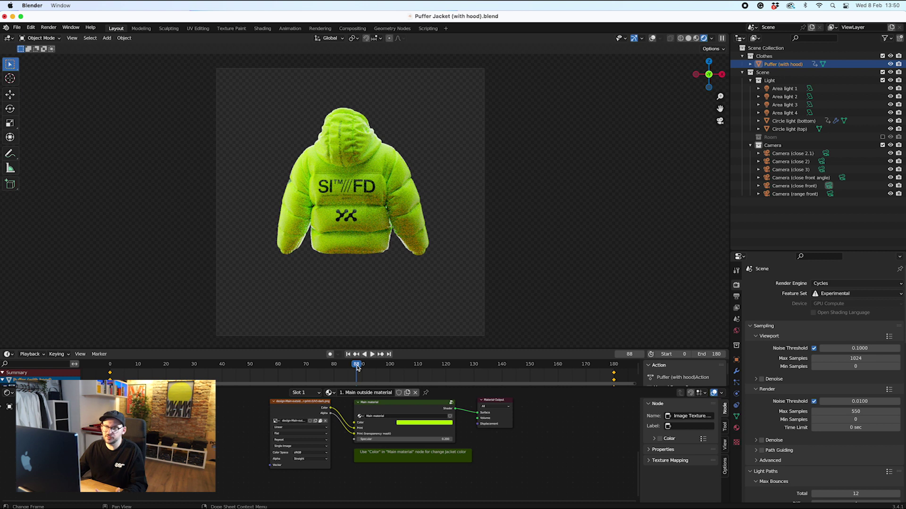
left_click(415, 422)
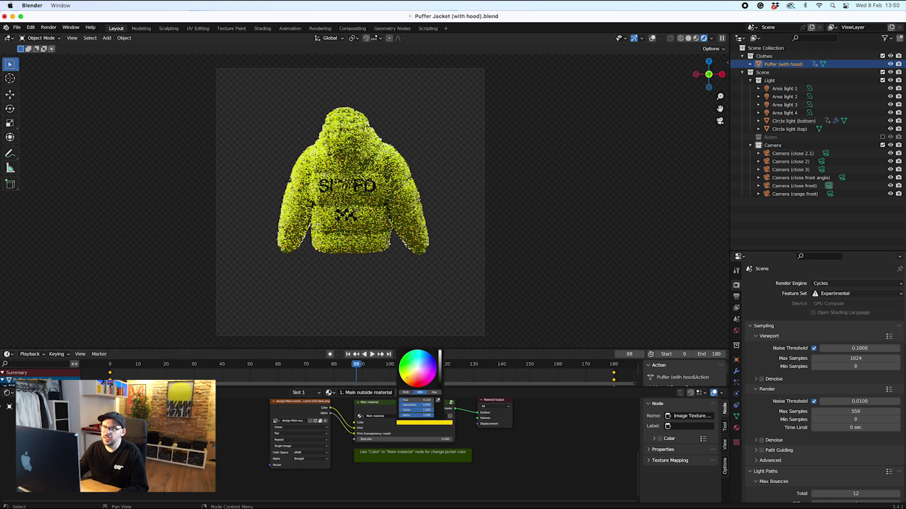
left_click_drag(408, 359, 423, 387)
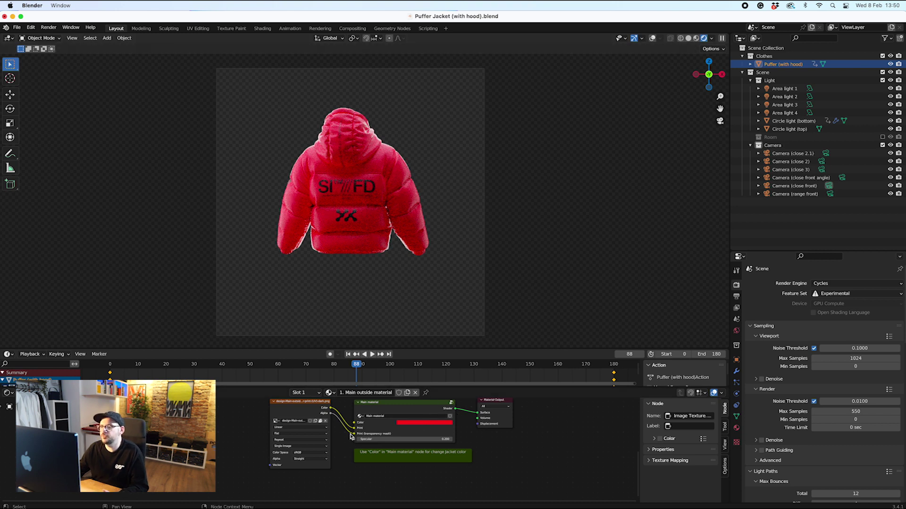
Step: Change the Main material colour from red to blue and browse for a print image
left_click(411, 423)
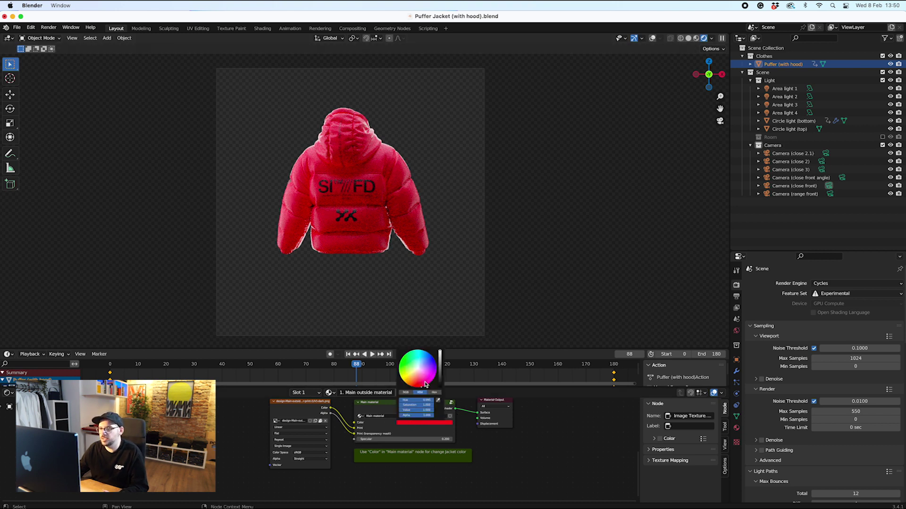
mouse_move(421, 380)
left_mouse_down()
mouse_move(418, 371)
mouse_move(405, 381)
left_mouse_up()
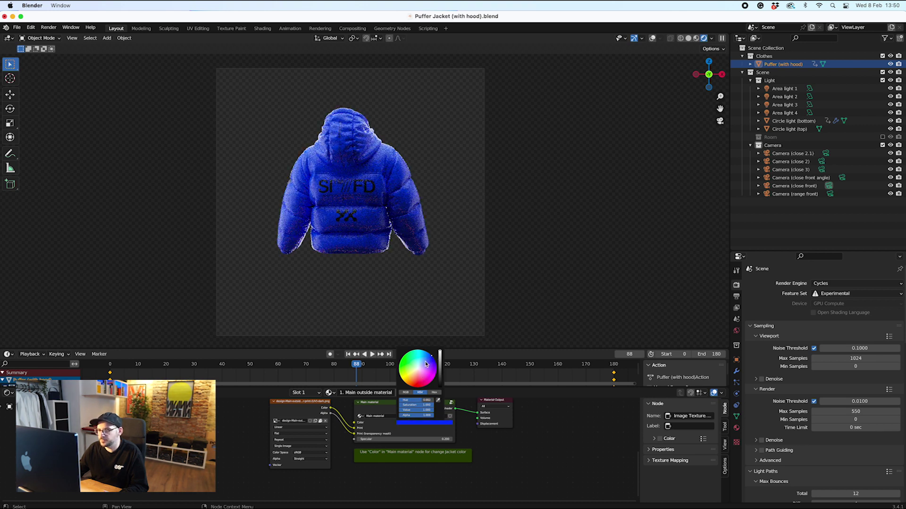
left_click(315, 421)
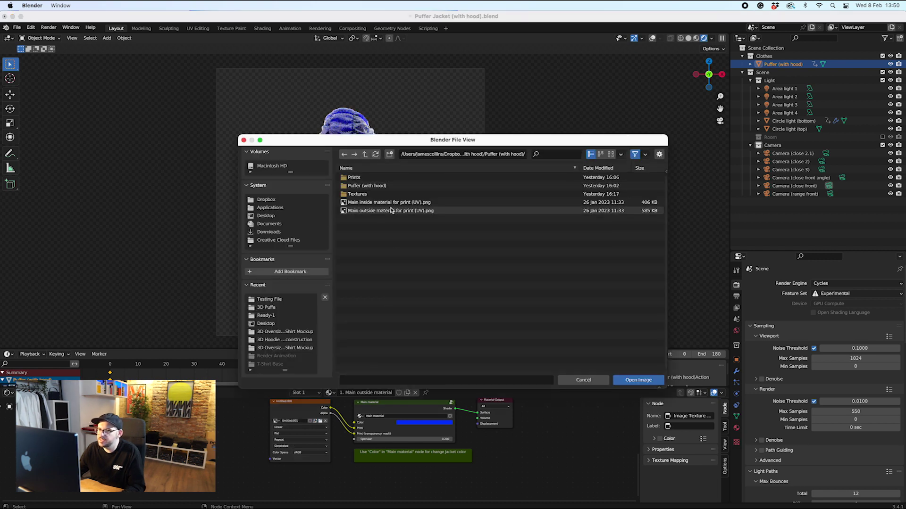
Step: Load Main outside material for print (UV).png, unlink Alpha from the print mask, and play
double_click(373, 210)
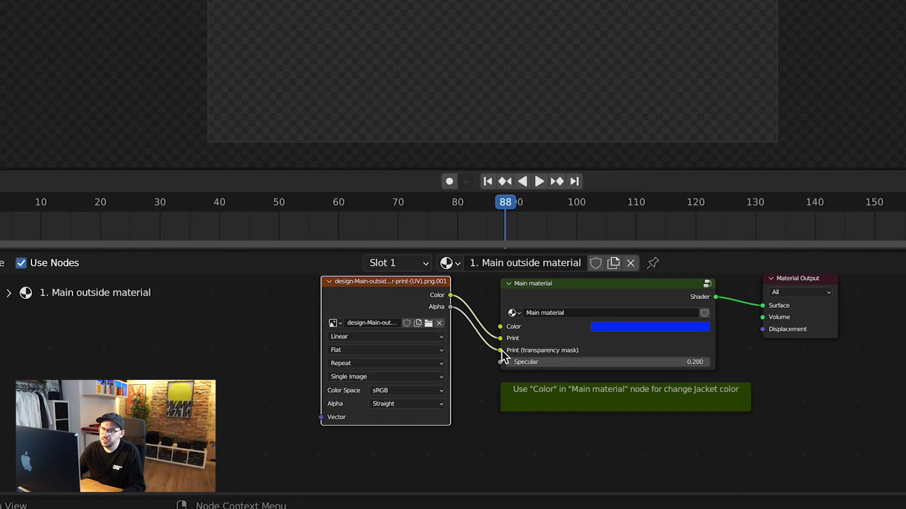
left_click_drag(502, 350, 479, 364)
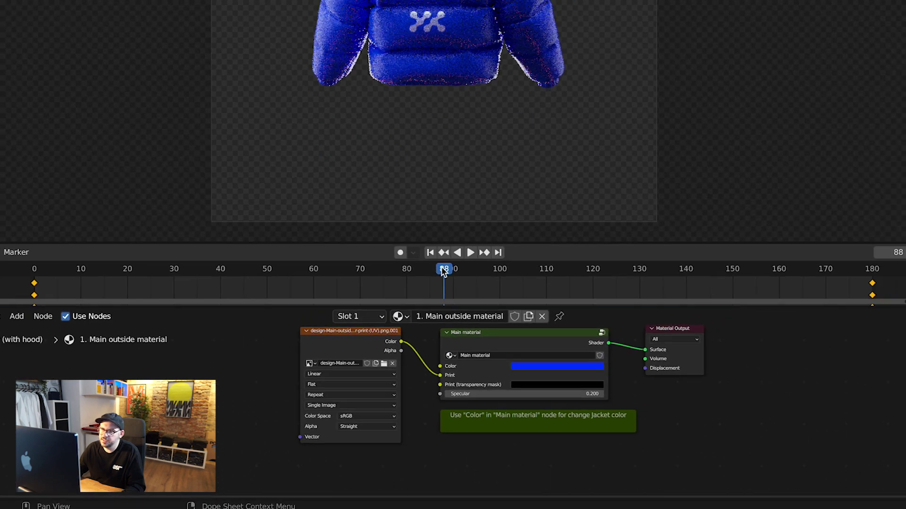
key("space")
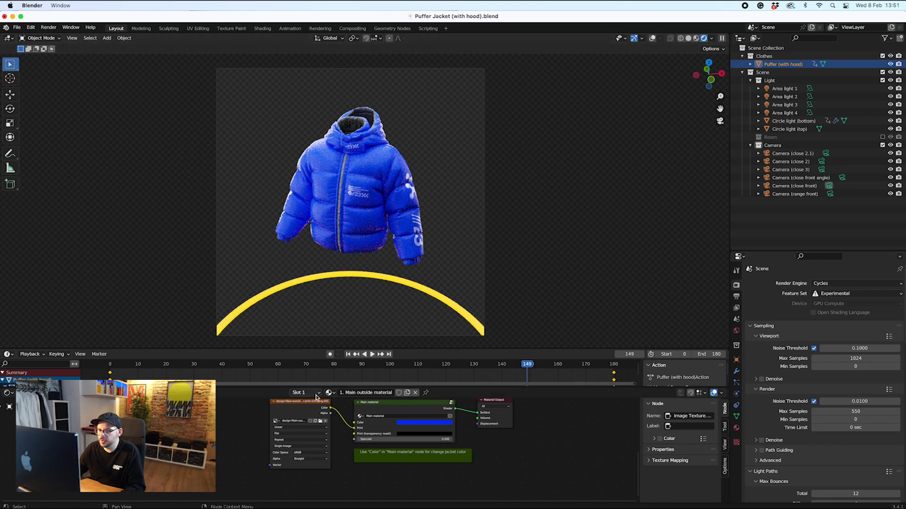
Step: Switch to the 2. Main inside material and set its colour to white
left_click(302, 392)
left_click(355, 166)
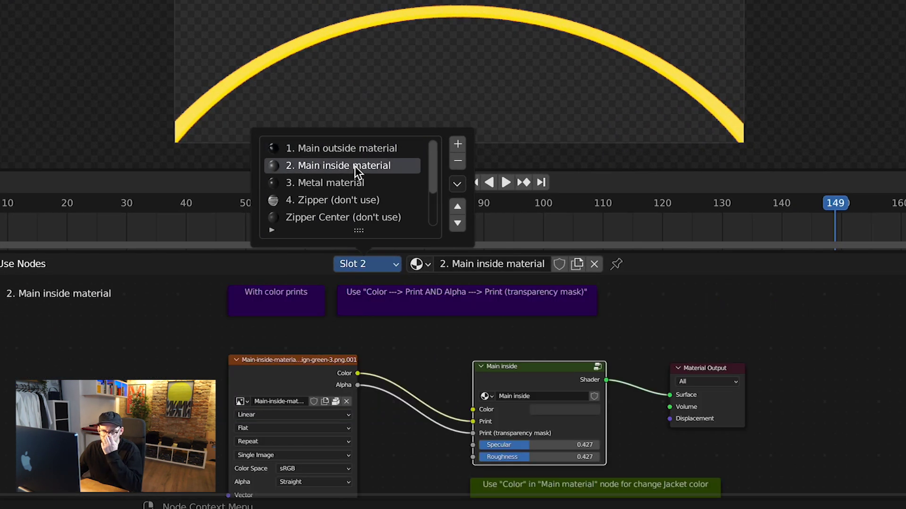
left_click(573, 409)
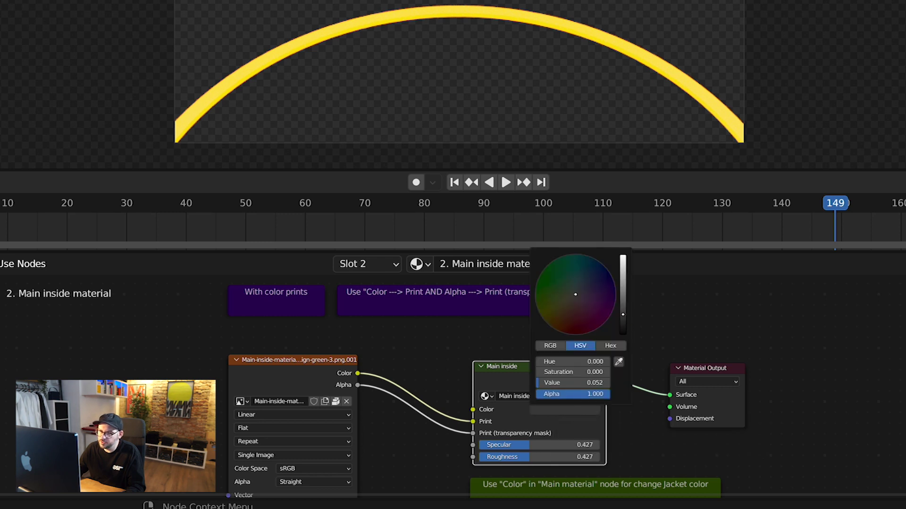
left_click_drag(622, 314, 623, 259)
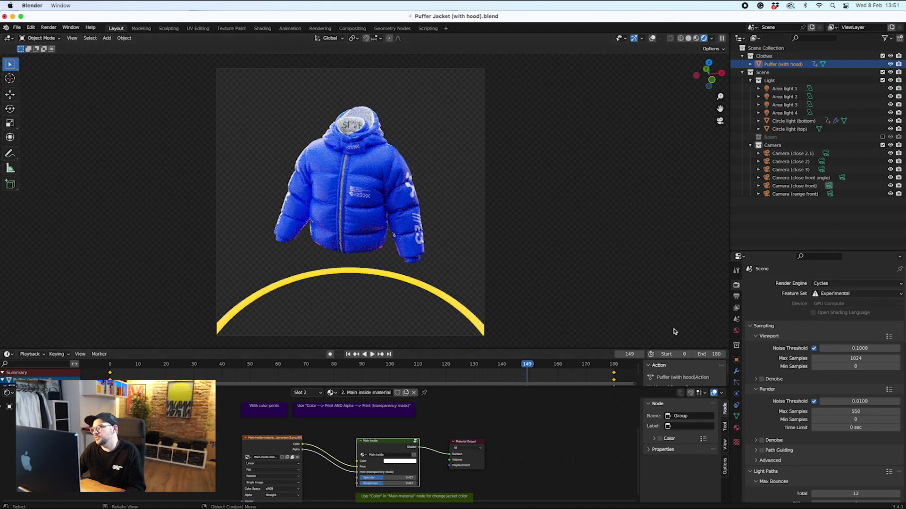
Step: Create a new blank image for the inside print and browse for its print file
left_click(287, 460)
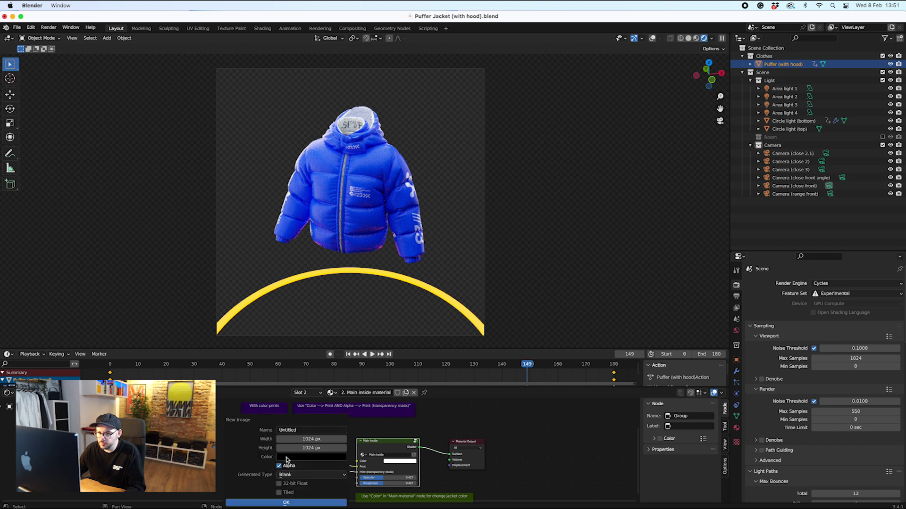
left_click(284, 504)
left_click(292, 458)
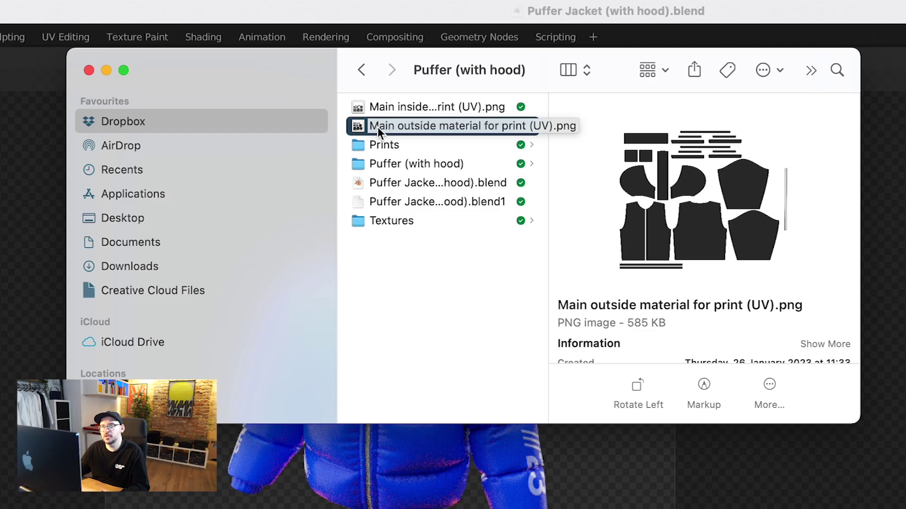
Step: Drag Main outside material for print (UV).png into Photoshop to open the UV template
left_click_drag(378, 126, 486, 129)
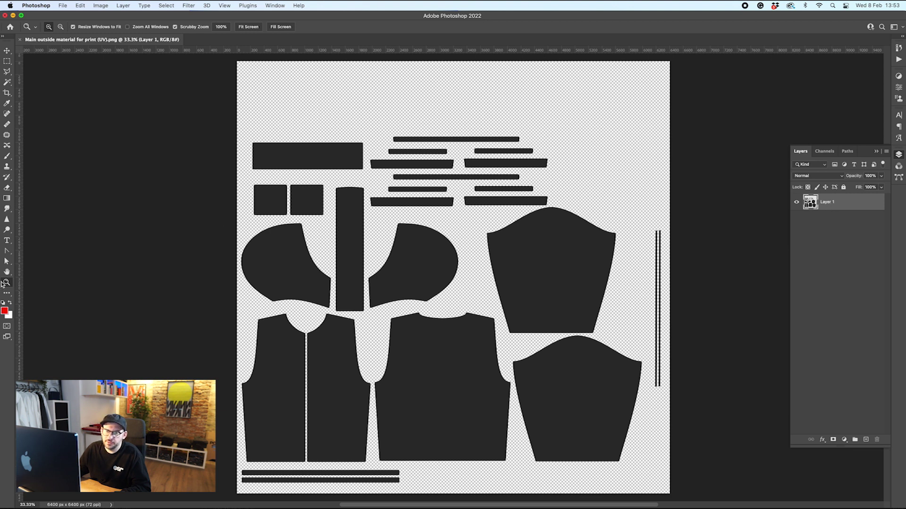
Step: Add a test DESIGN text layer, enlarge it with Free Transform, then delete it
left_click(6, 240)
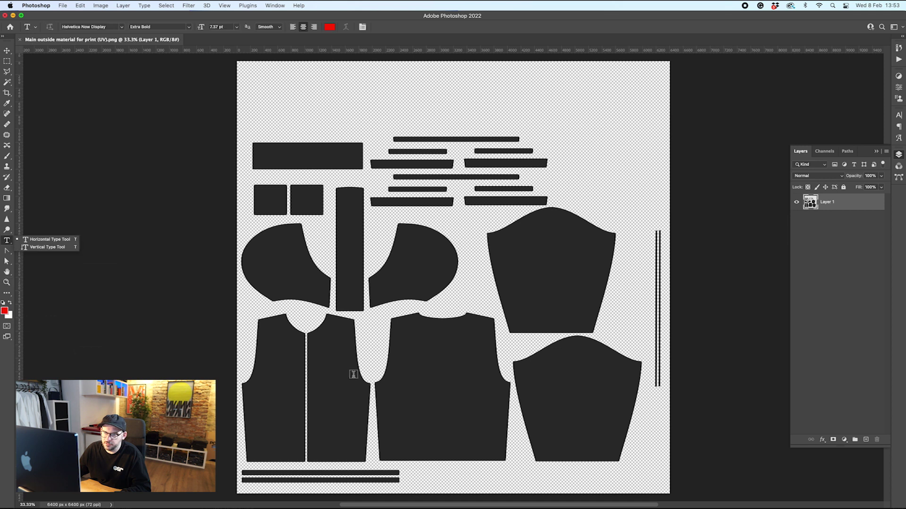
left_click(448, 366)
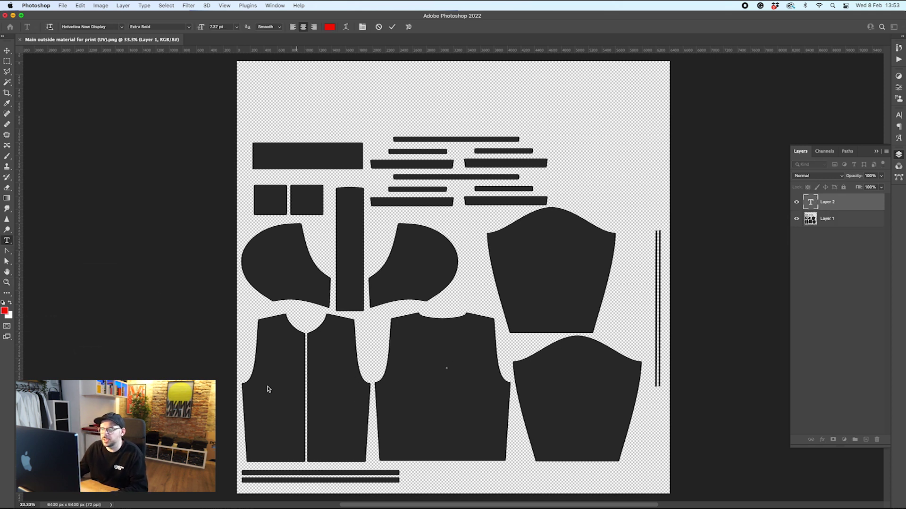
left_click(6, 51)
key("super+t")
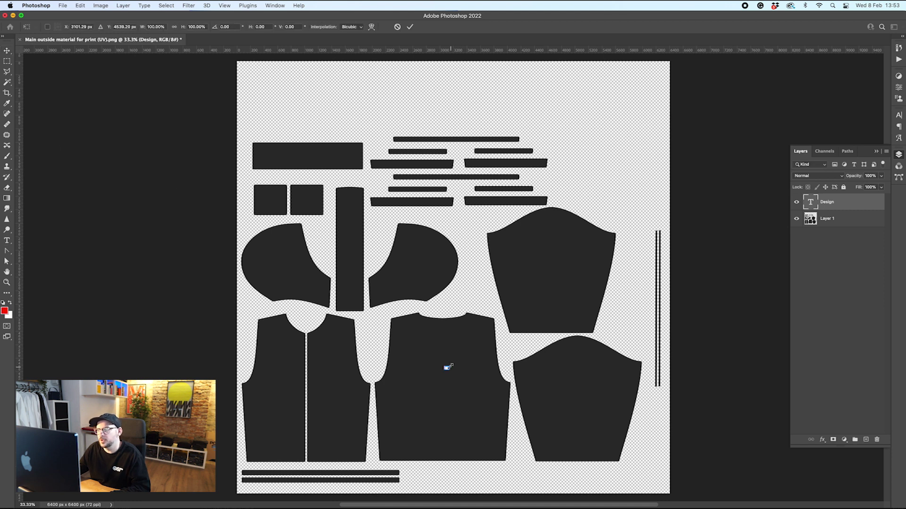
left_click_drag(489, 335, 511, 318, "alt")
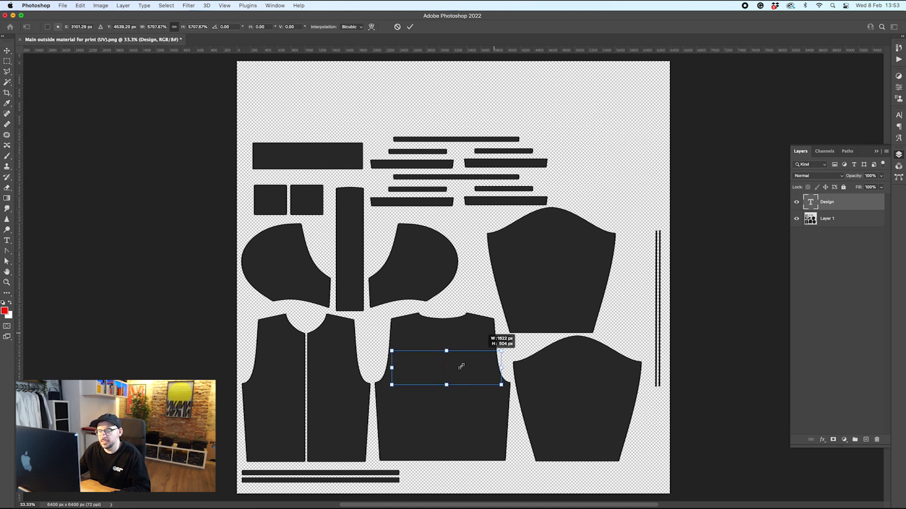
key("Return")
key("Delete")
Step: Preview design-Main-outside-material-for-print-(UV).png in Finder and drag it onto the UV template
key("super+Tab")
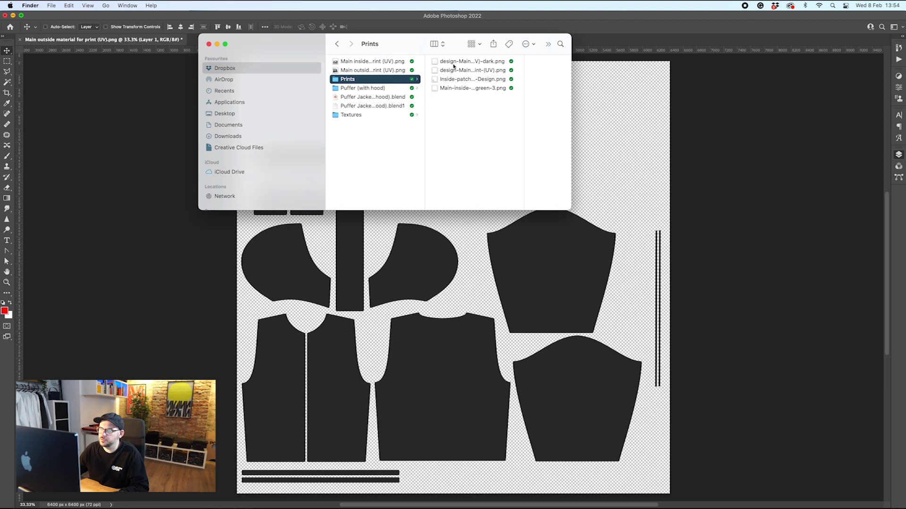
left_click(460, 63)
key("Down")
key("space")
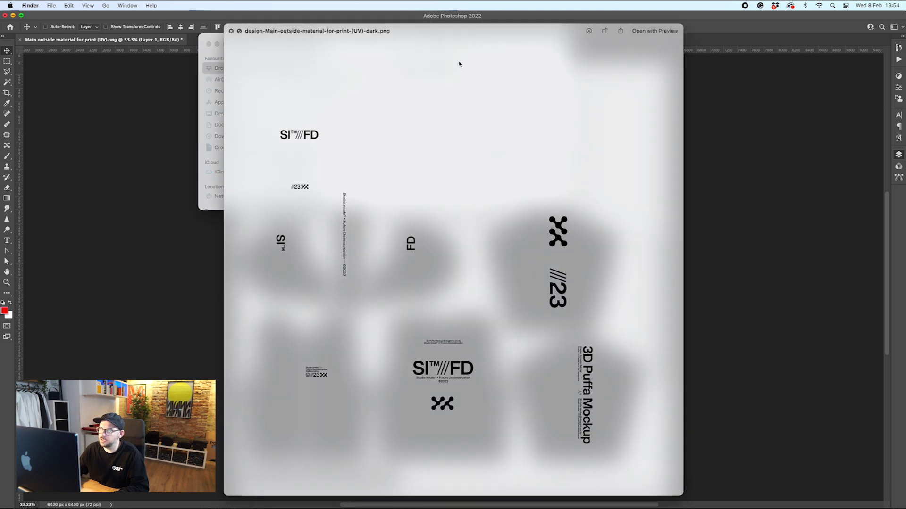
key("space")
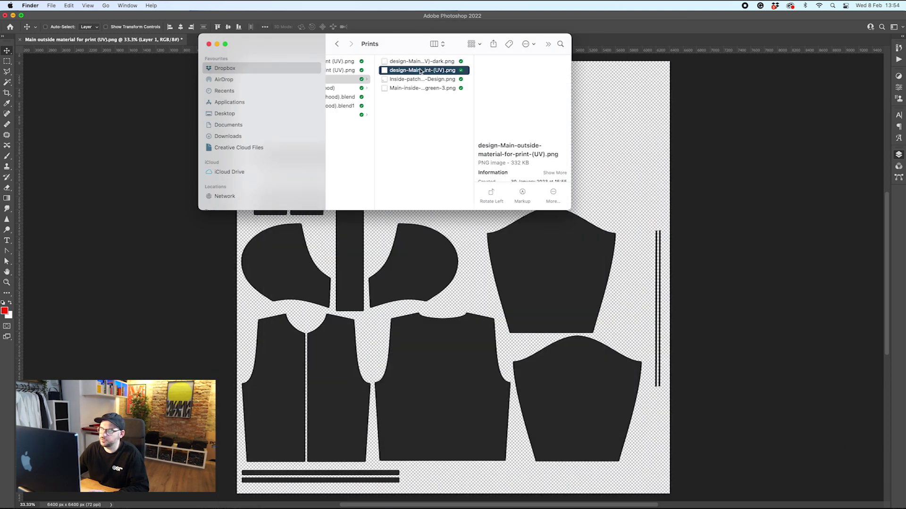
left_click_drag(444, 71, 445, 298)
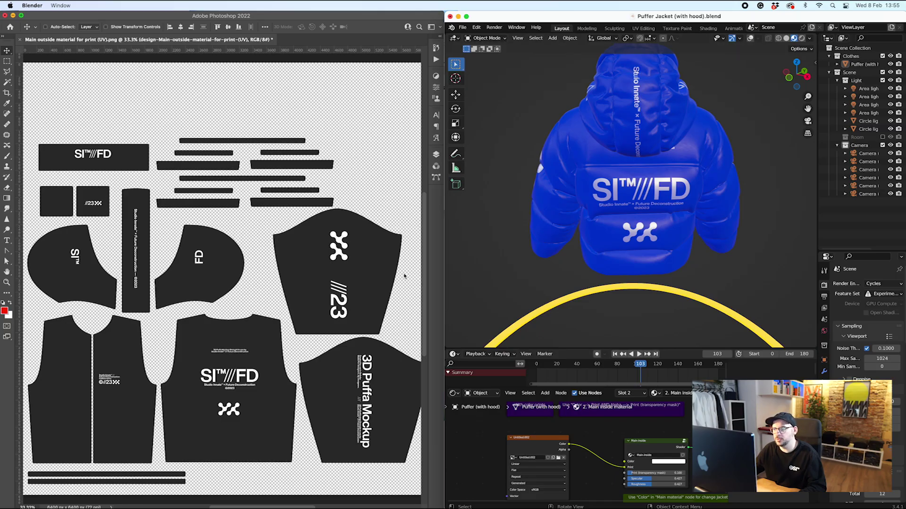
key("space")
mouse_move(645, 368)
left_mouse_down()
mouse_move(572, 367)
mouse_move(646, 367)
left_mouse_up()
key("space")
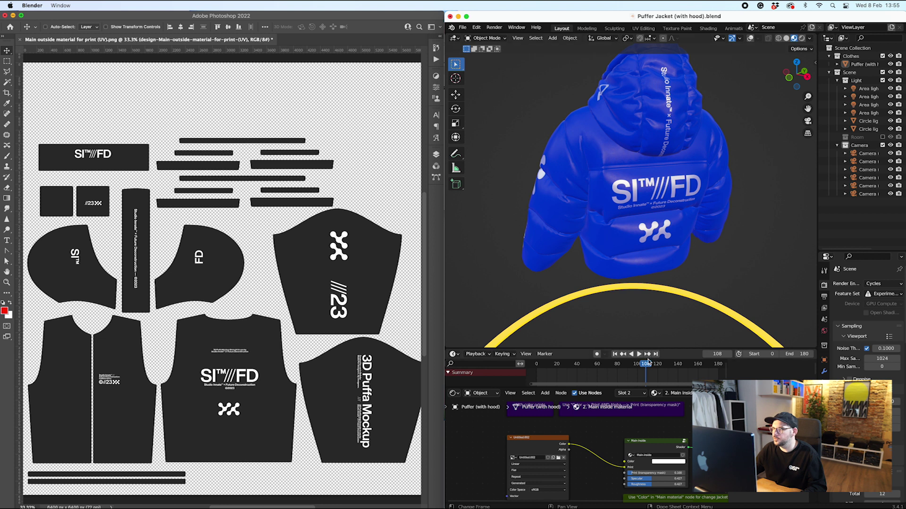
key("space")
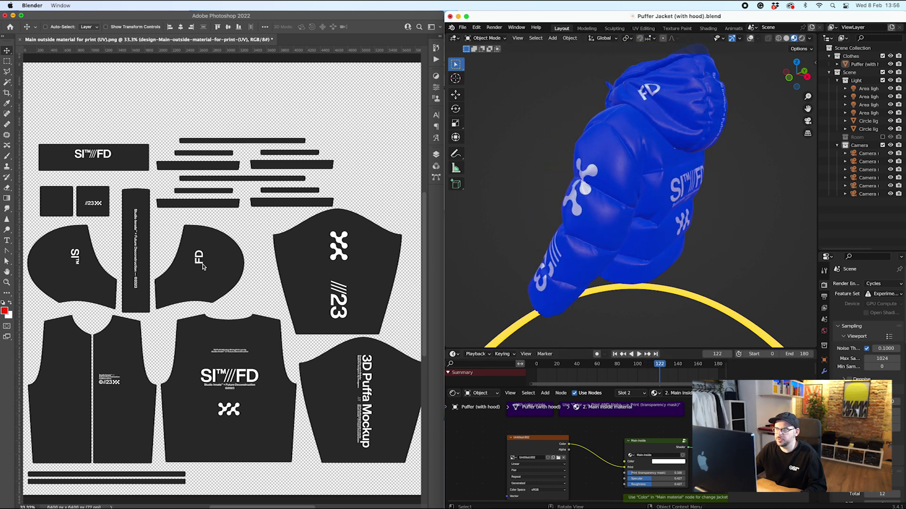
left_click_drag(659, 367, 623, 367)
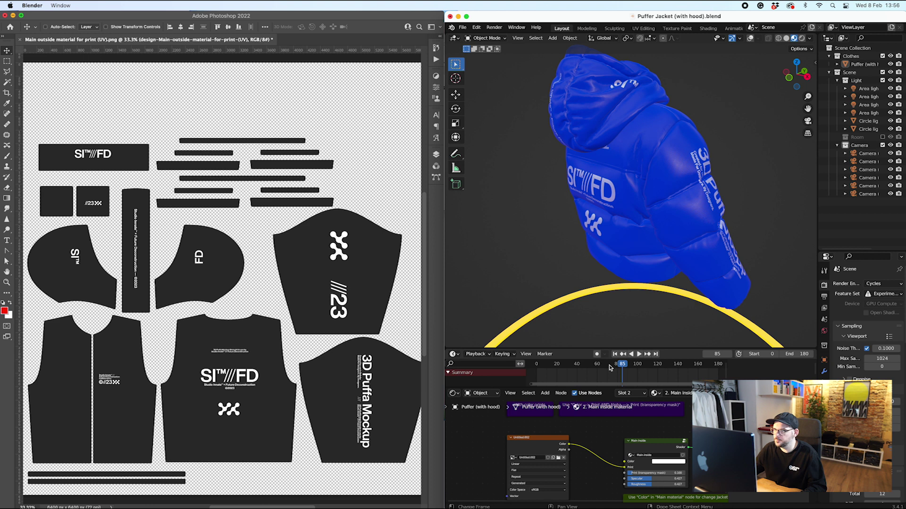
left_click_drag(622, 367, 572, 367)
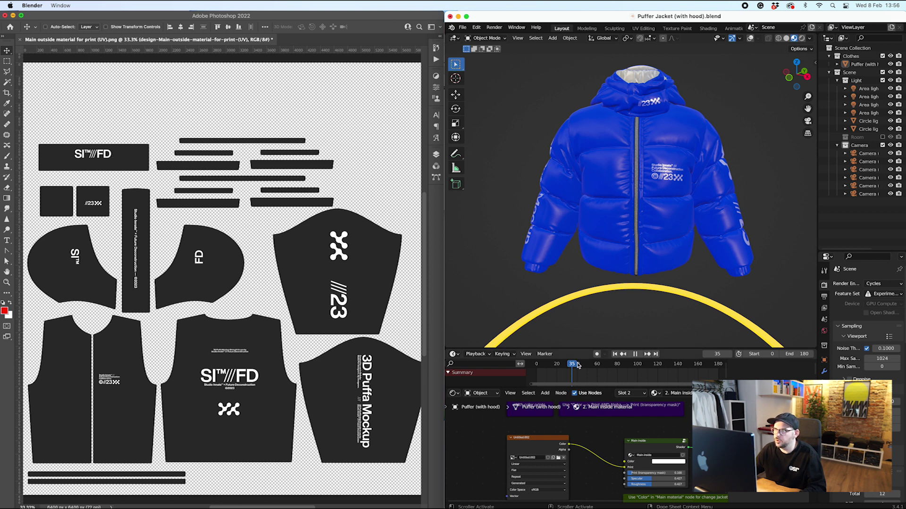
left_click_drag(571, 367, 613, 366)
key("space")
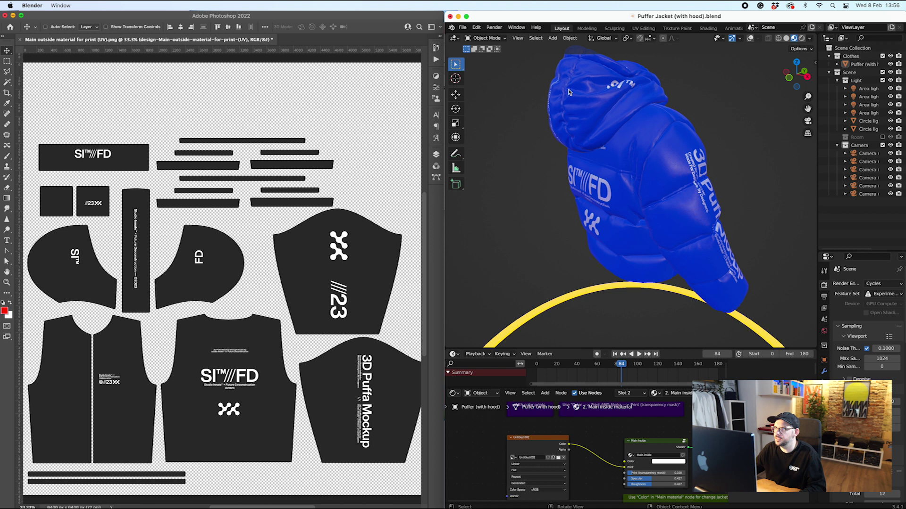
middle_click_drag(570, 95, 592, 116)
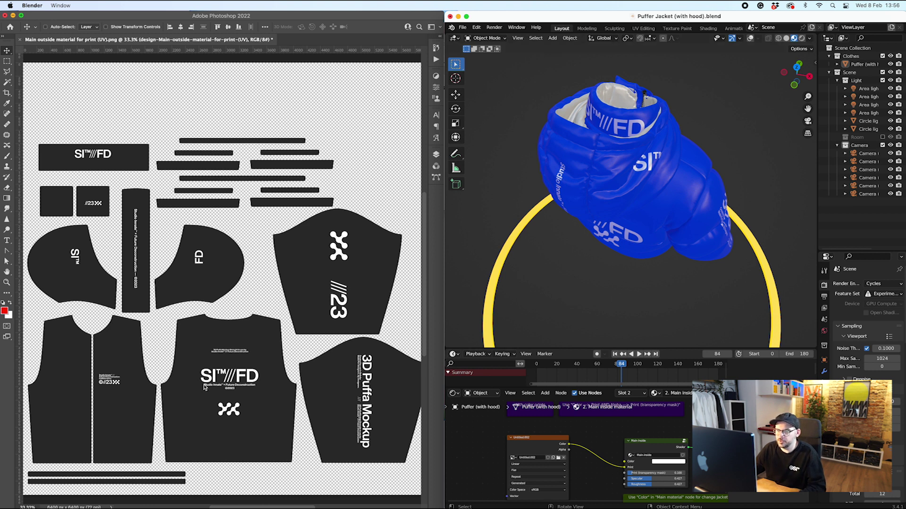
middle_click_drag(609, 222, 628, 137)
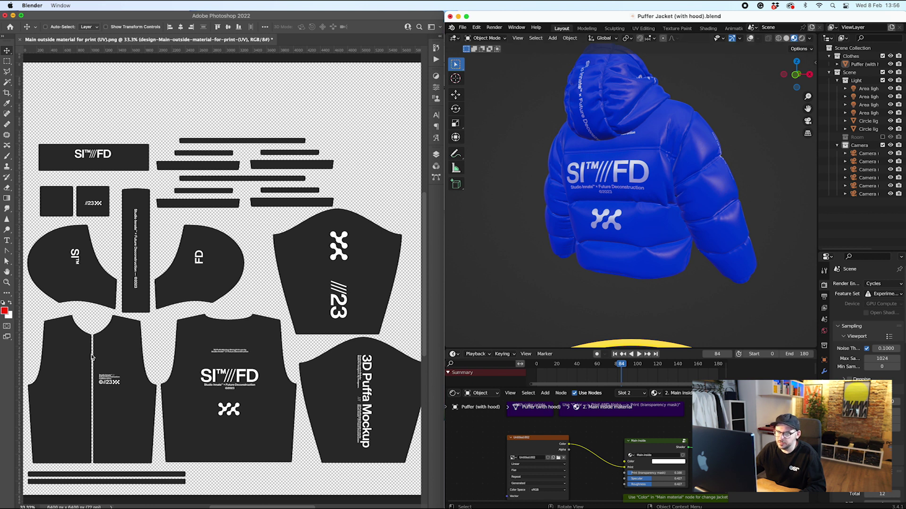
left_click_drag(622, 366, 562, 367)
scroll(700, 172, "left", 5)
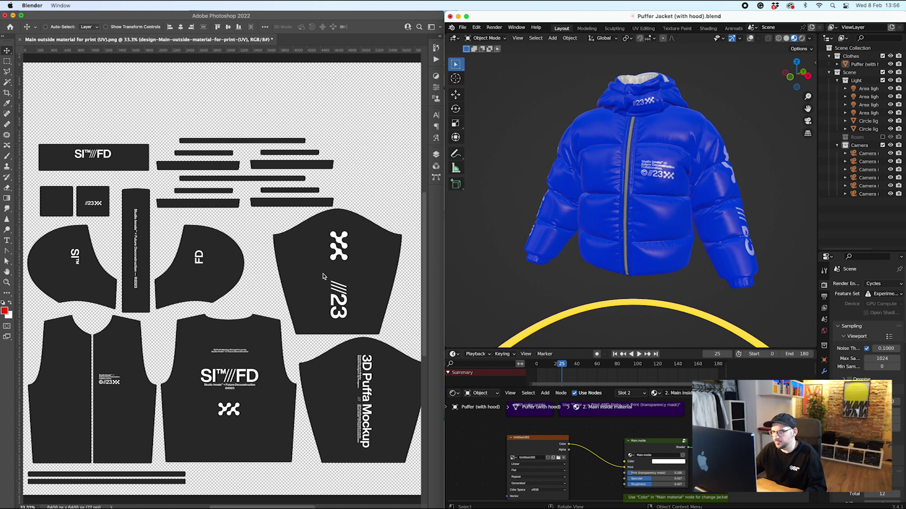
Step: At frame 22, set the Main inside lining colour to black
left_click(558, 364)
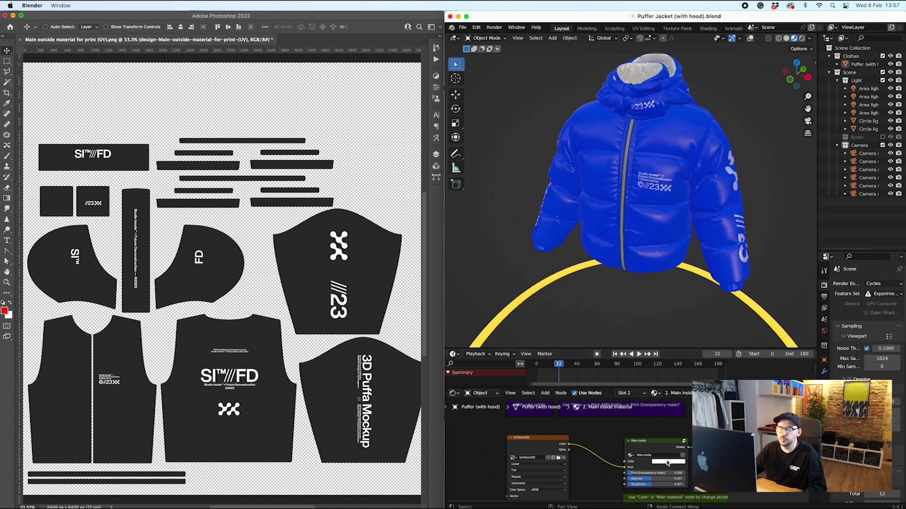
left_click(668, 462)
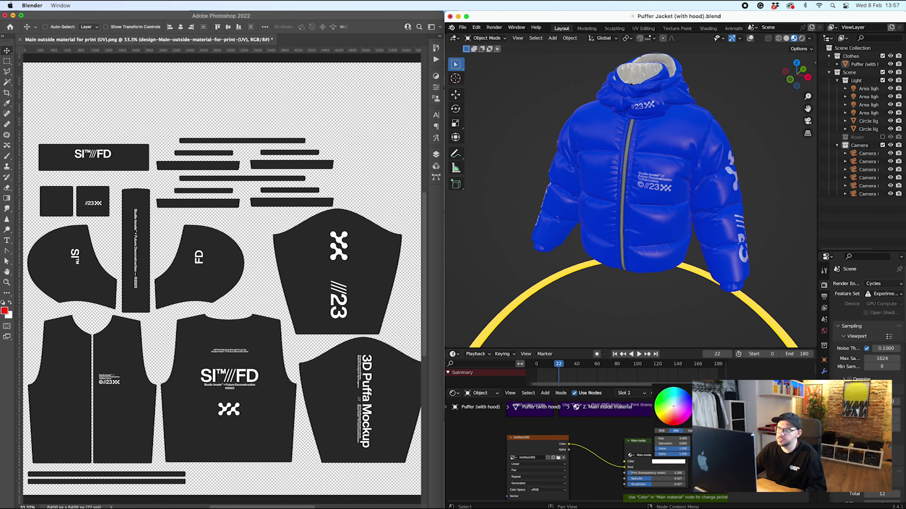
left_click_drag(679, 448, 656, 449)
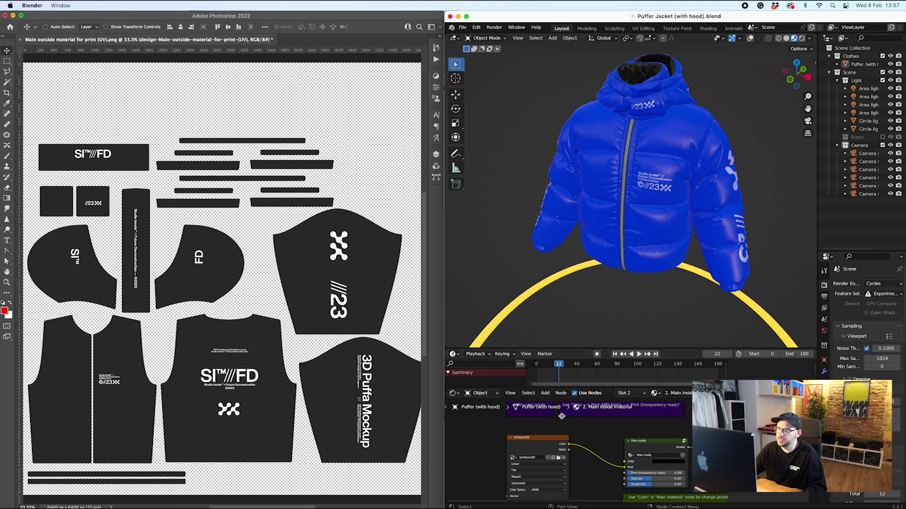
Step: Create a new image on the inside Image Texture node and orbit to check the lining
left_click(553, 463)
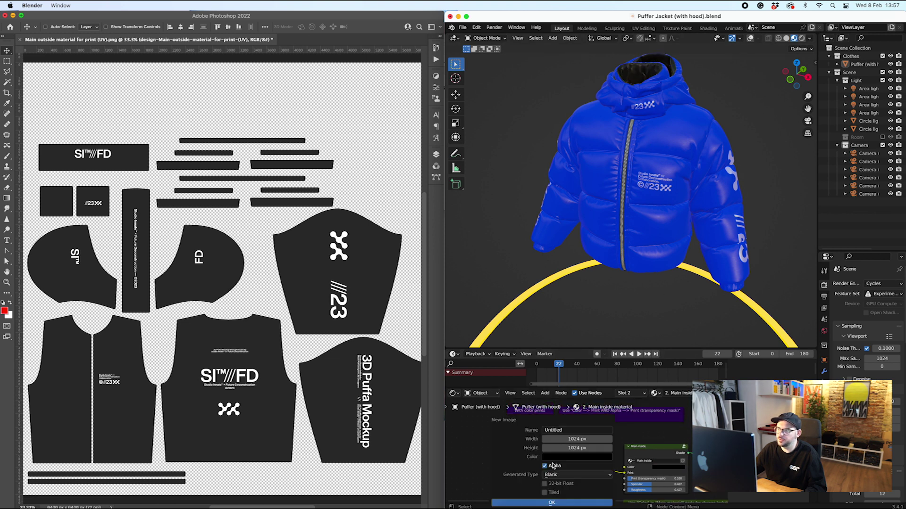
left_click(551, 503)
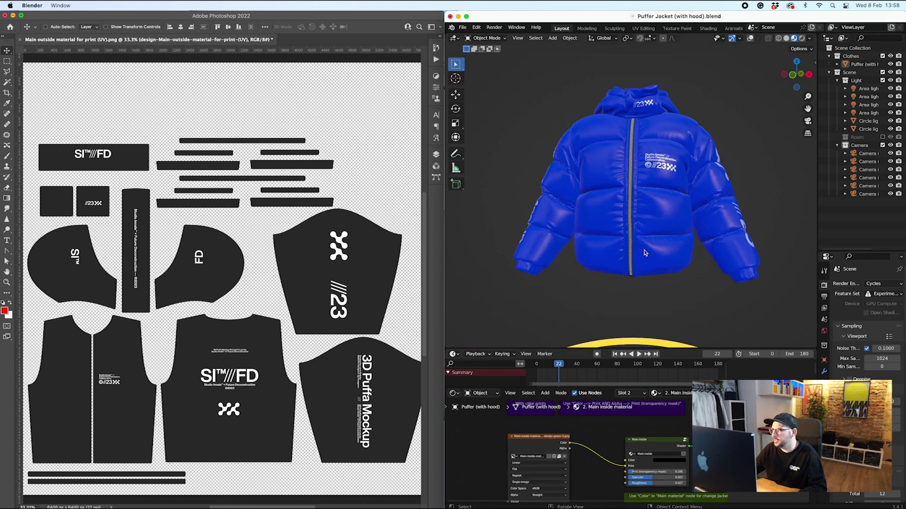
middle_click_drag(646, 251, 614, 264)
left_click(679, 464)
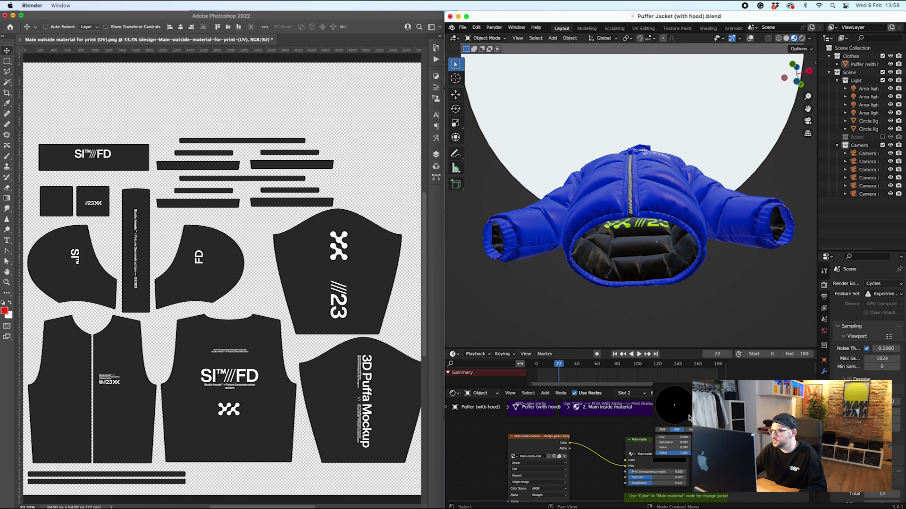
scroll(674, 404, "up", 3)
scroll(673, 405, "down", 3)
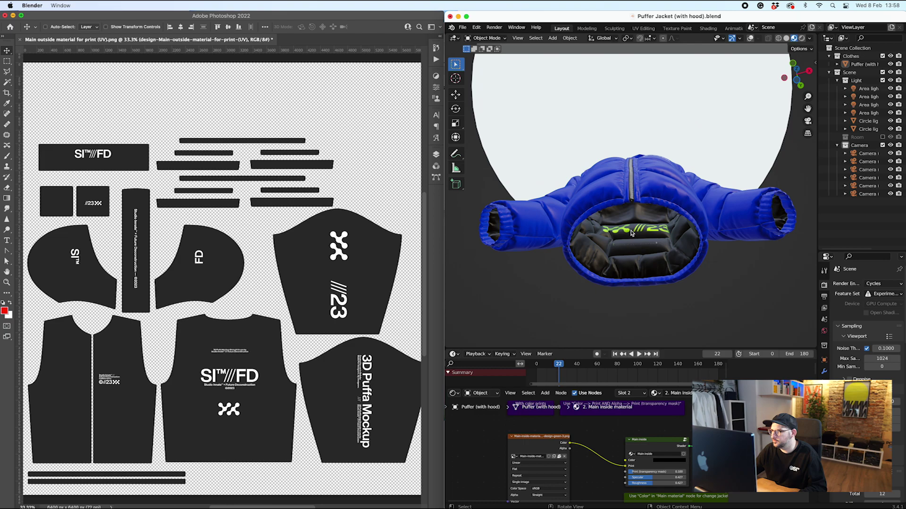
middle_click_drag(643, 235, 630, 250)
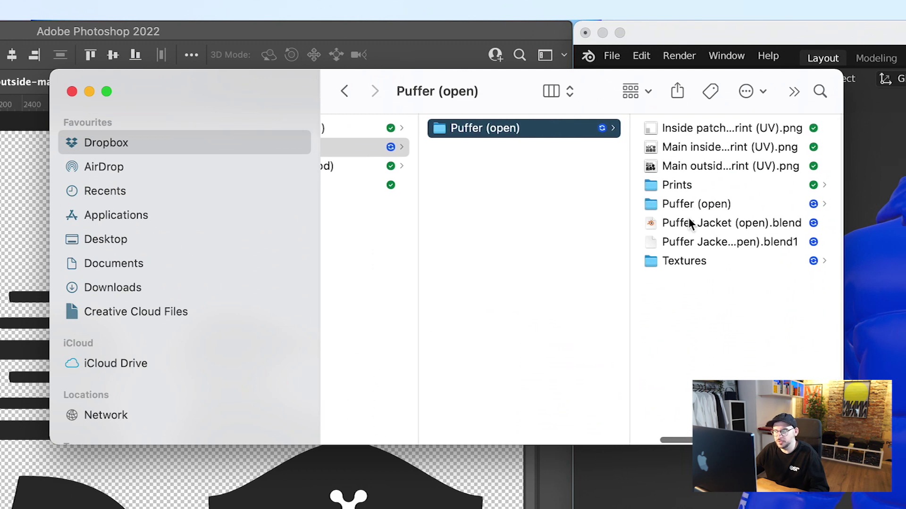
Step: Open Puffer Jacket (open).blend from the Puffer (open) folder
left_click(692, 223)
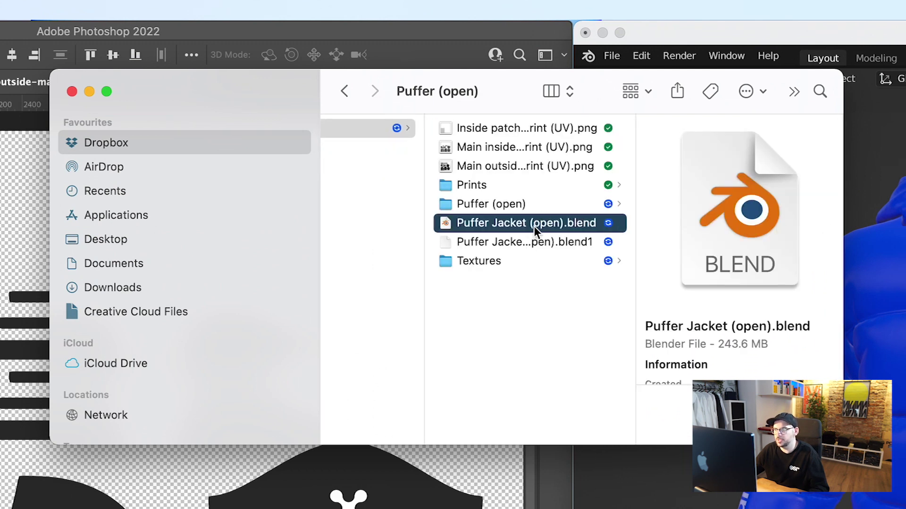
double_click(536, 225)
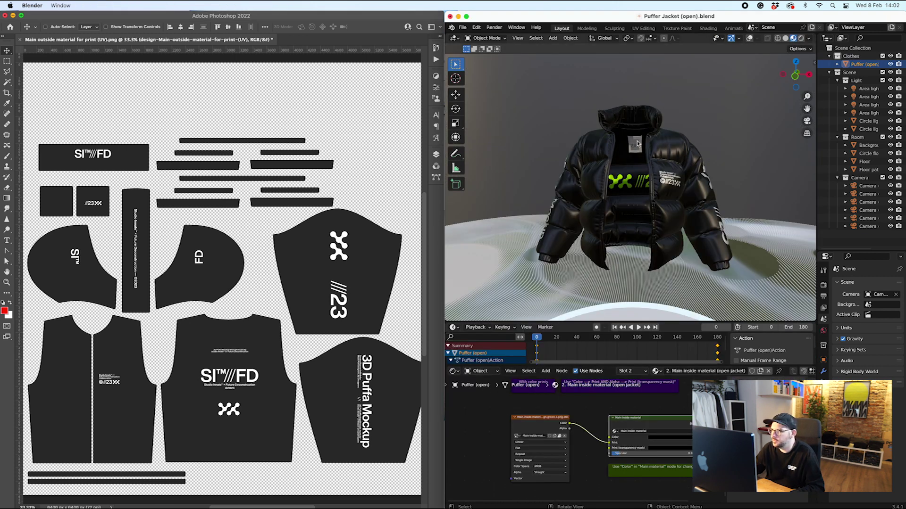
Step: Hide the Room collection and preview the open jacket in Rendered shading
scroll(637, 144, "left", 2)
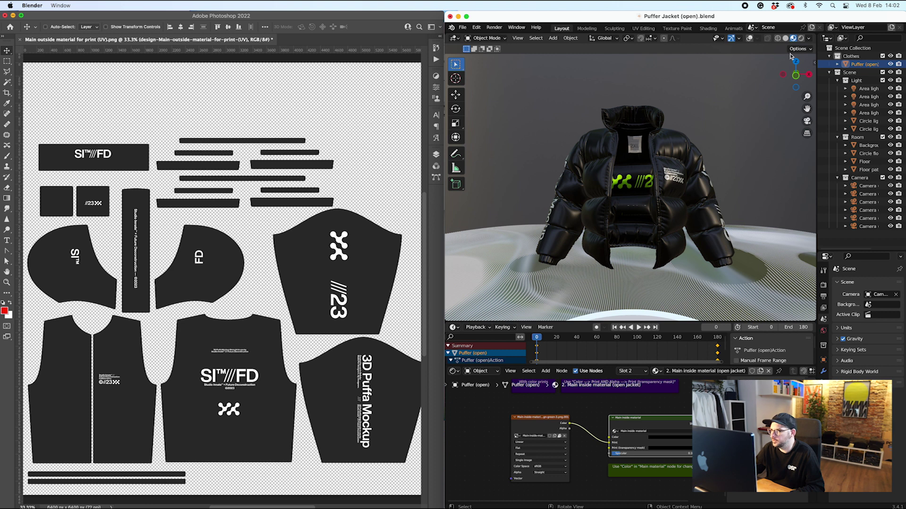
left_click(882, 137)
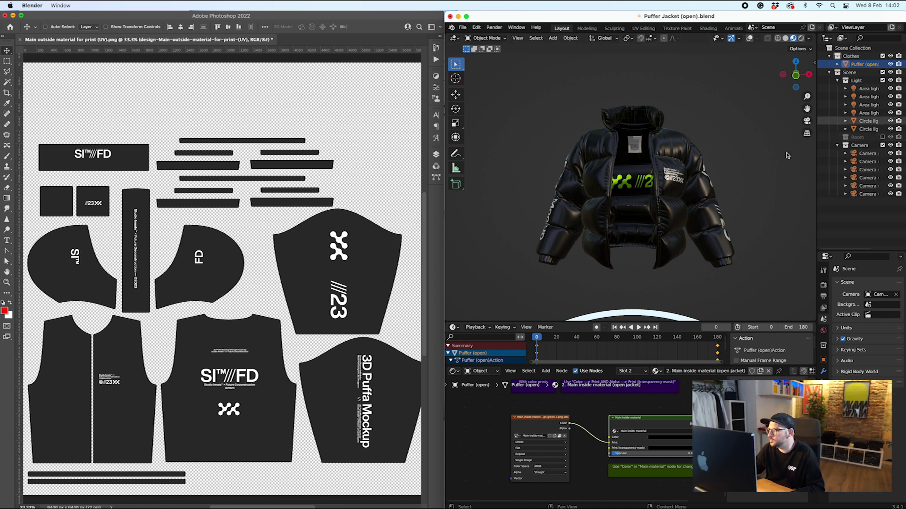
scroll(787, 155, "up", 4)
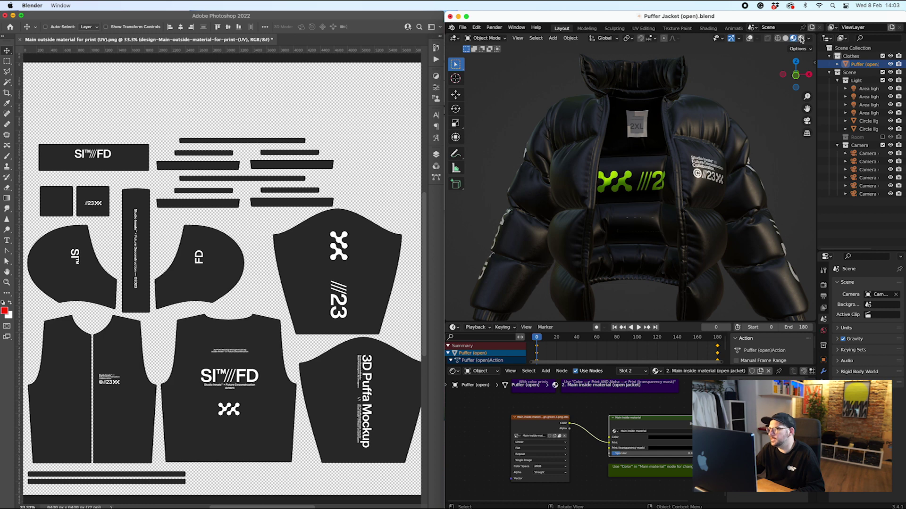
left_click(801, 40)
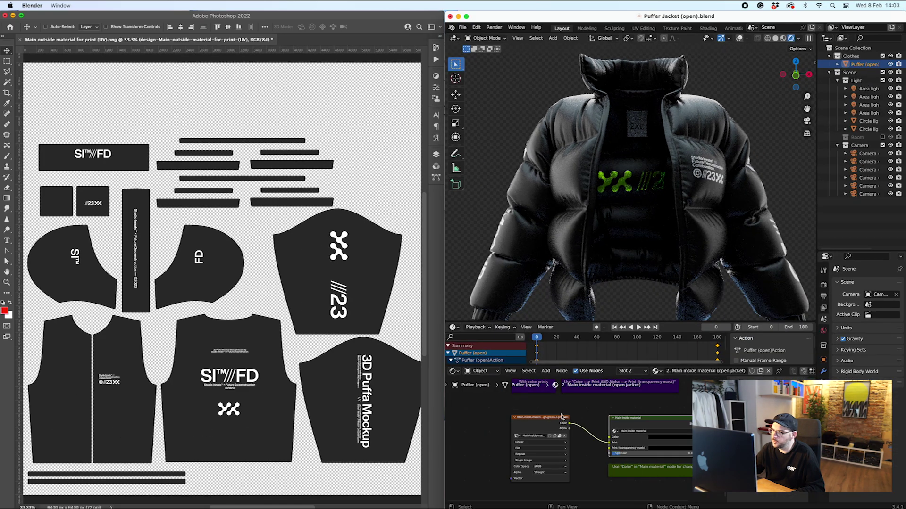
scroll(627, 371, "down", 1, "ctrl")
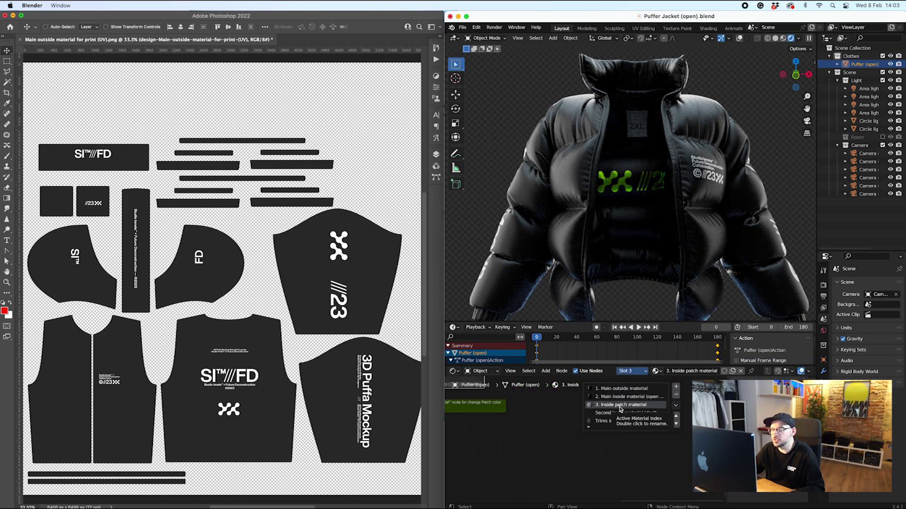
scroll(501, 423, "left", 5)
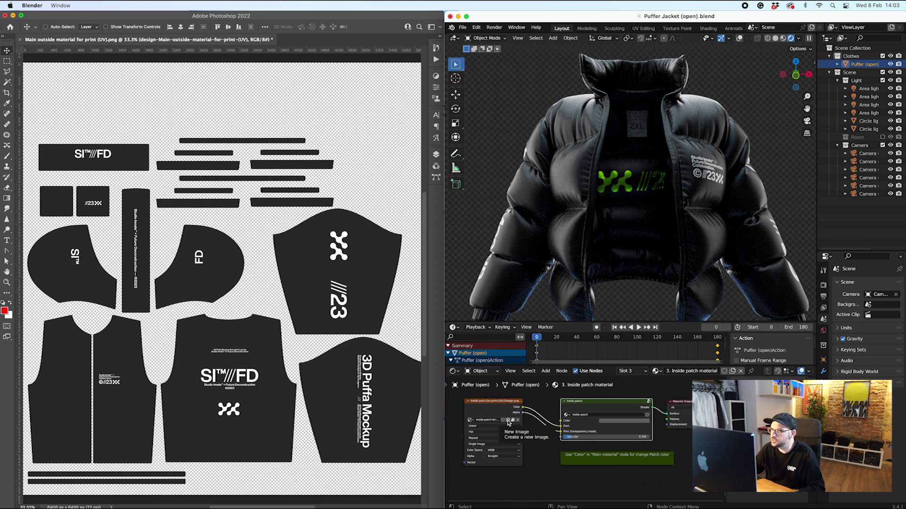
scroll(507, 423, "left", 1)
Step: Quick Look through the outside, inside-patch and green inside print PNGs in Finder
key("ctrl+Up")
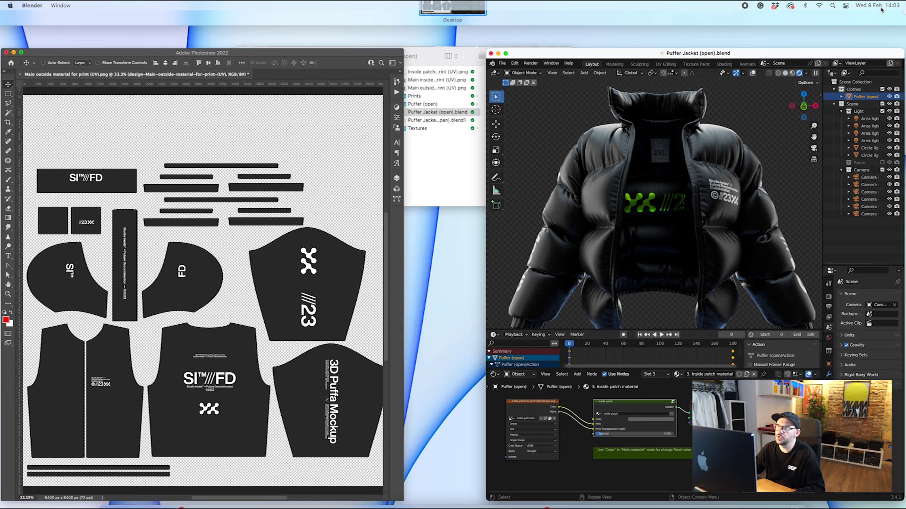
left_click(505, 80)
key("space")
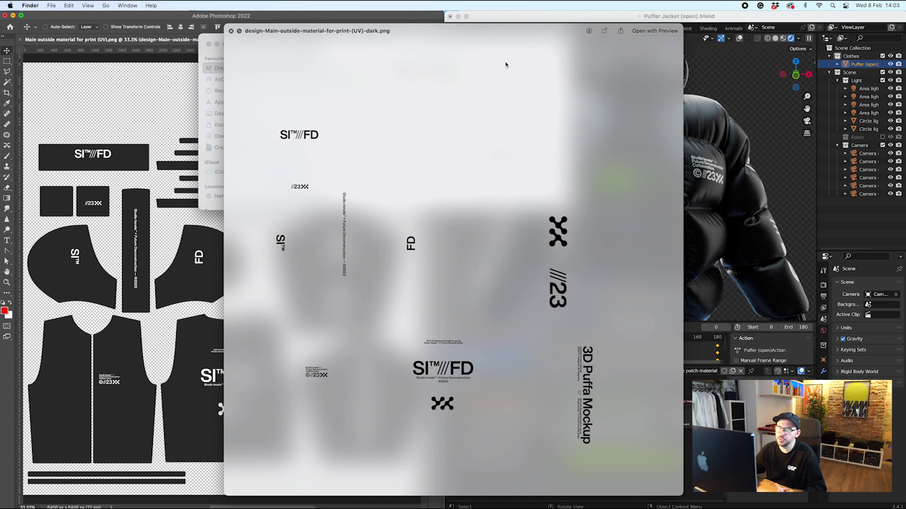
key("Up")
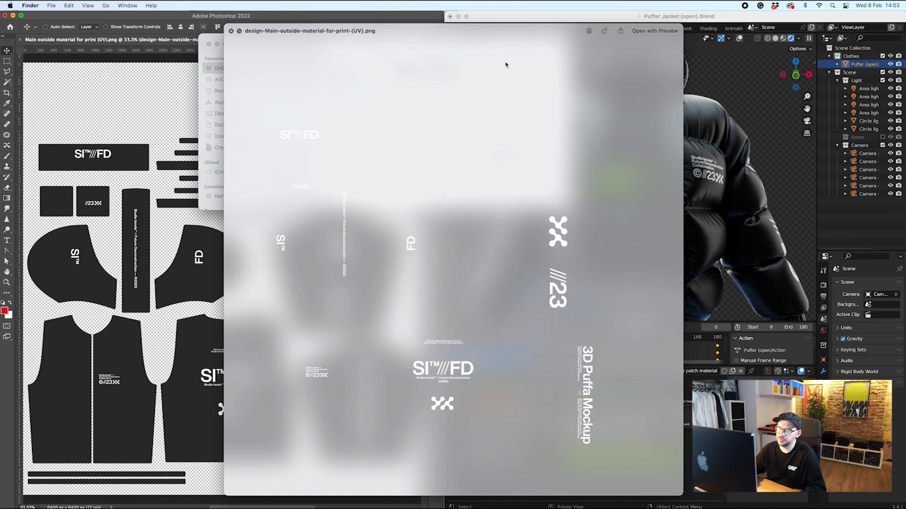
key("Down")
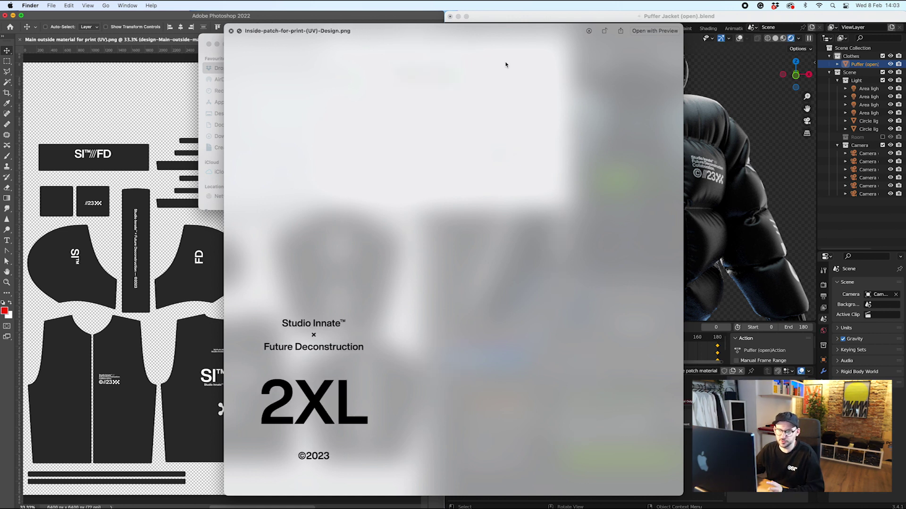
key("Down")
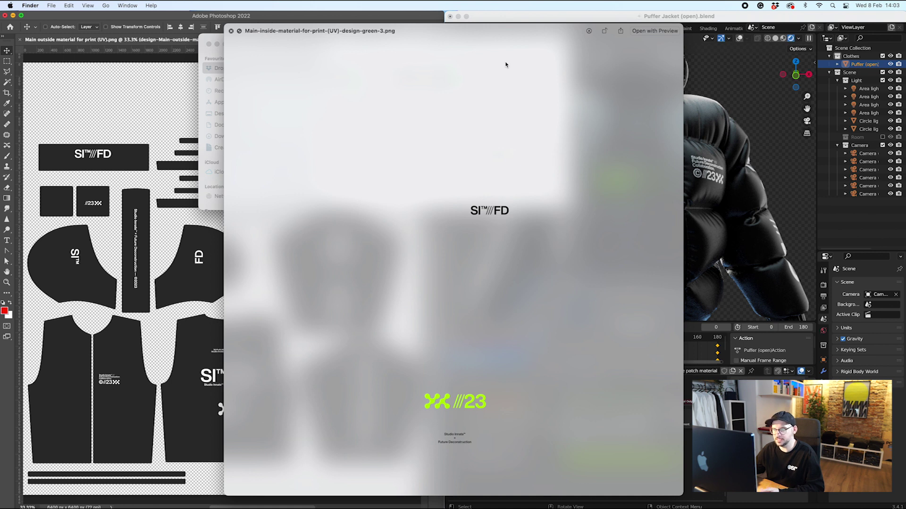
key("space")
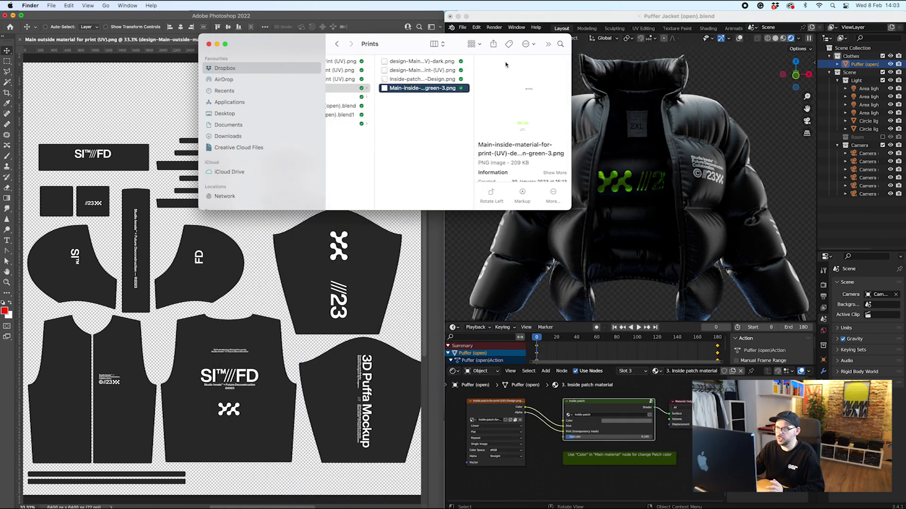
Step: Drag Inside patch for print (UV).png onto Photoshop to open it
scroll(451, 122, "left", 5)
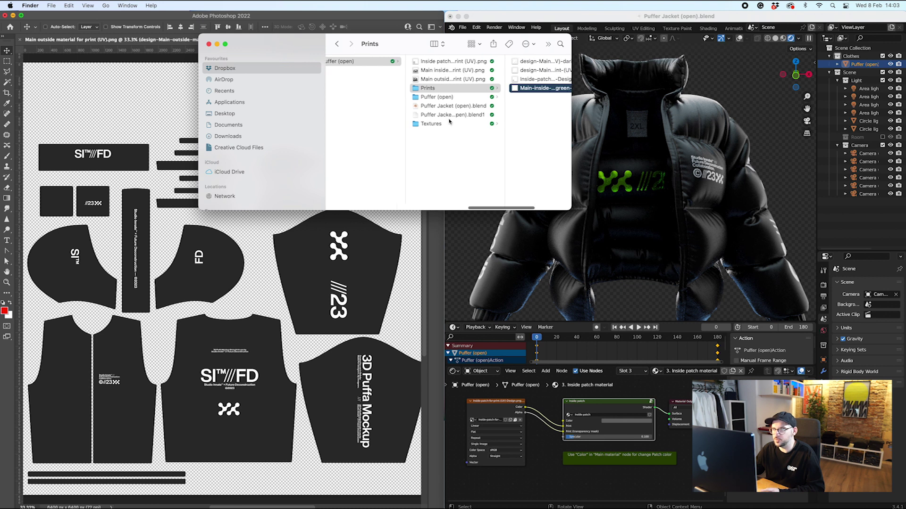
left_click(410, 62)
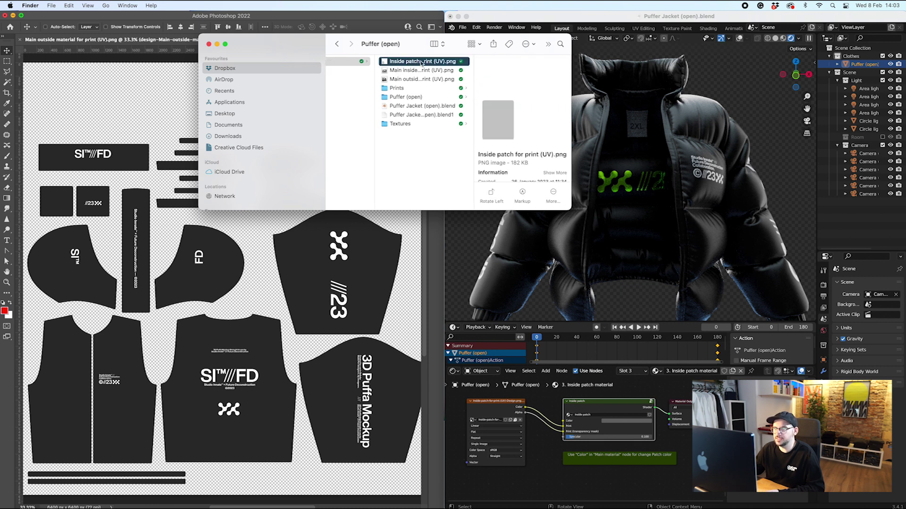
left_click_drag(410, 62, 326, 496)
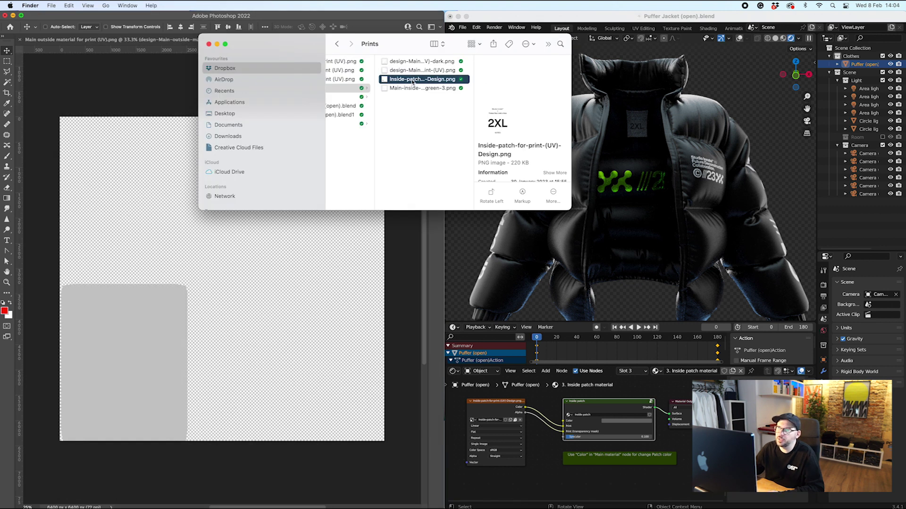
Step: Place the 2XL patch design, invert its colours and hide the grey background layer
left_click_drag(406, 81, 102, 376)
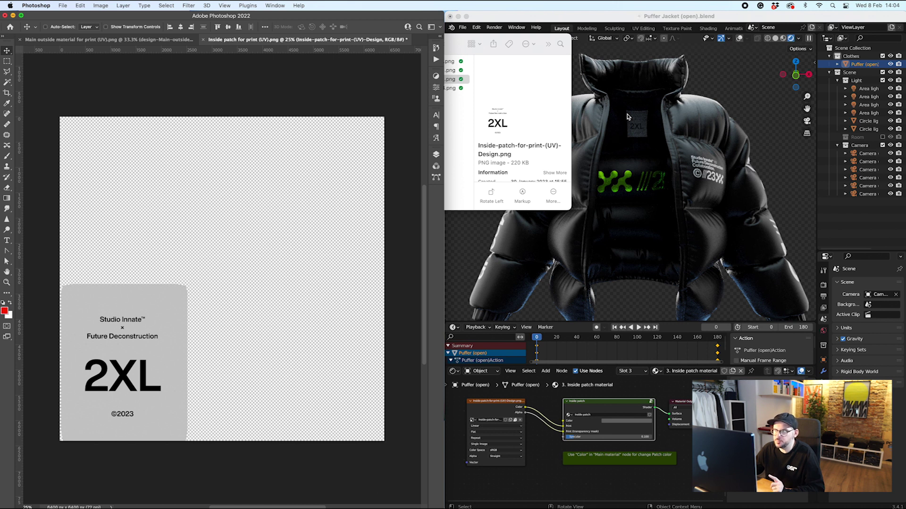
left_click(434, 155)
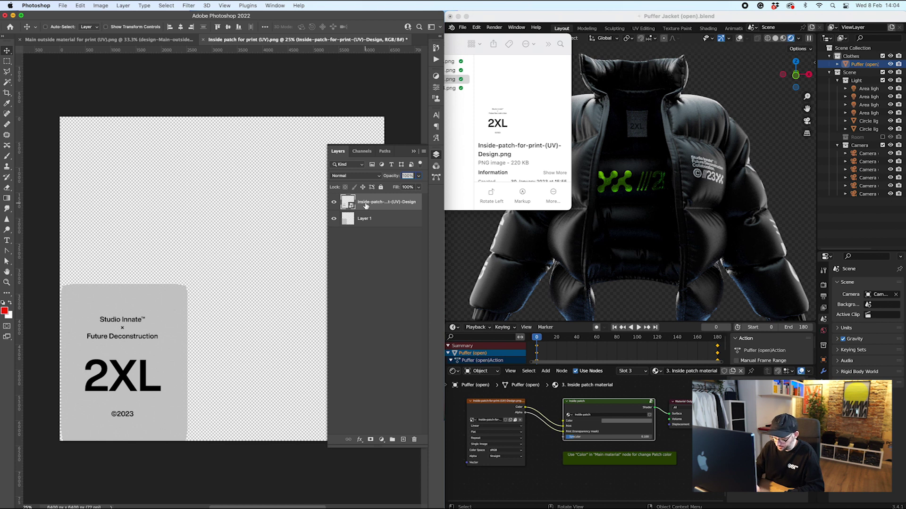
key("super+i")
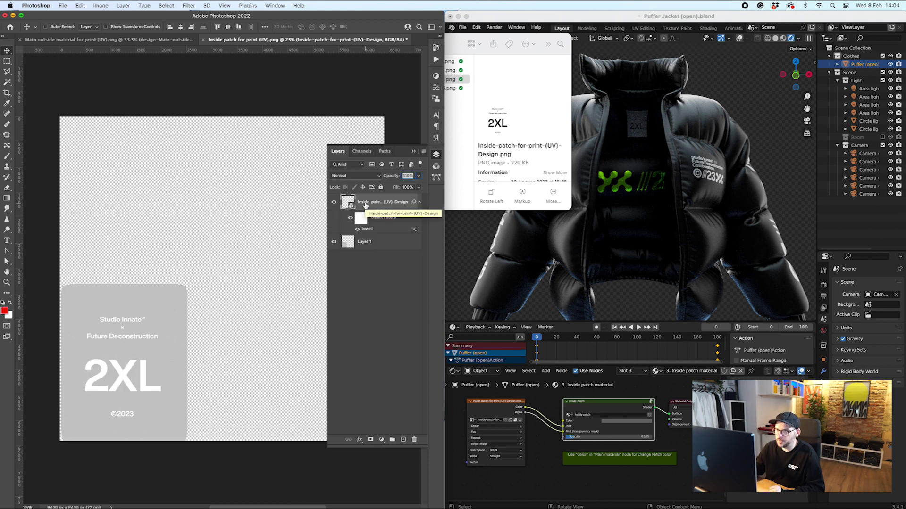
left_click(335, 243)
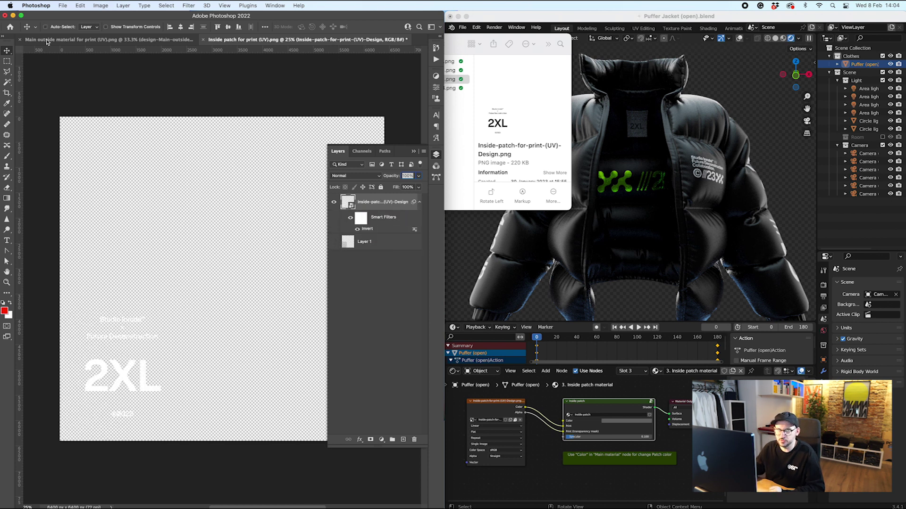
Step: Open the legacy Save for Web export dialog from the File menu
left_click(63, 6)
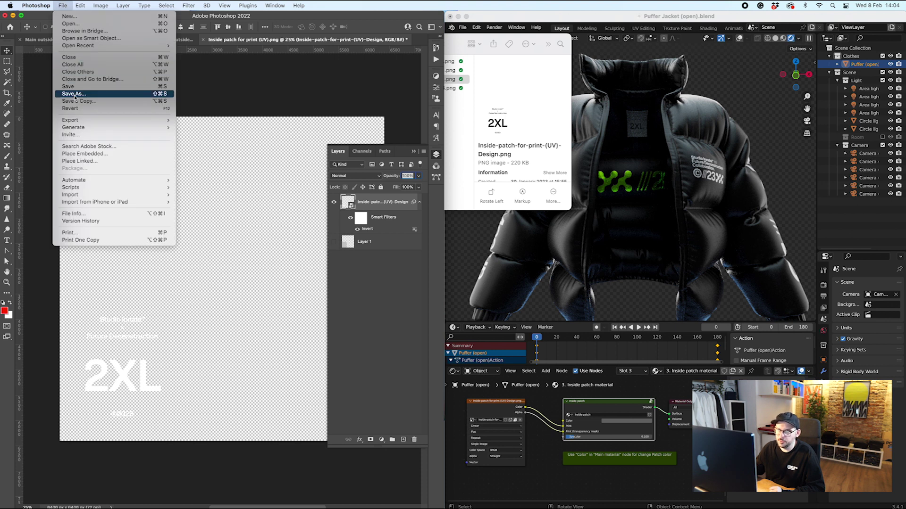
mouse_move(95, 121)
left_click(211, 151)
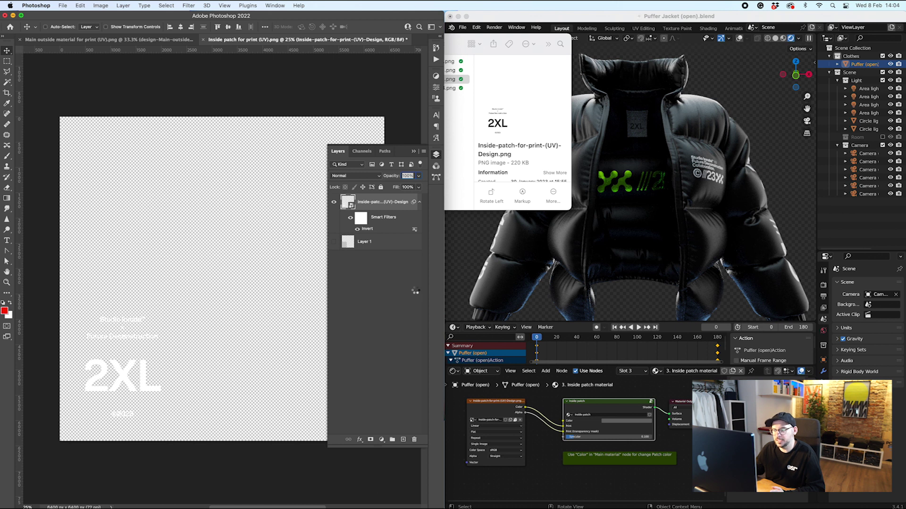
Step: Save the inverted patch into Prints as Inside-patch-for-print-(UV)-dark.png
key("Return")
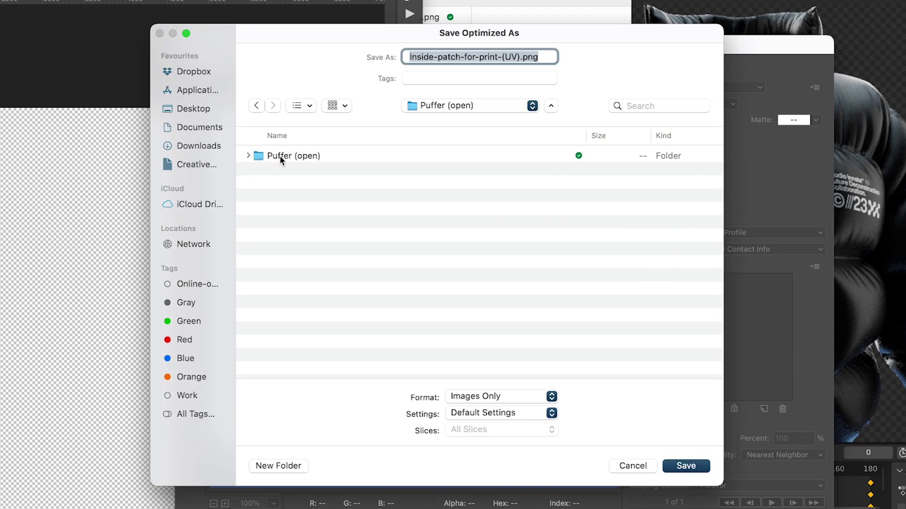
double_click(279, 155)
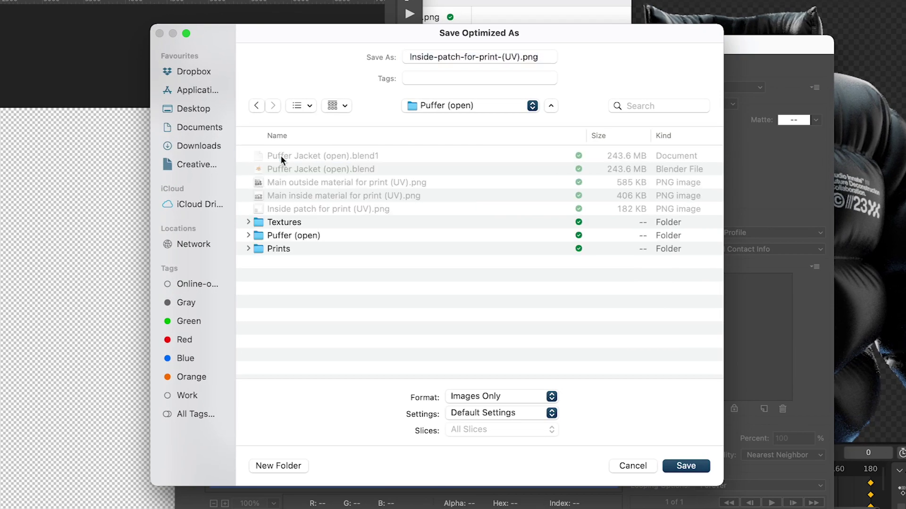
left_click(286, 223)
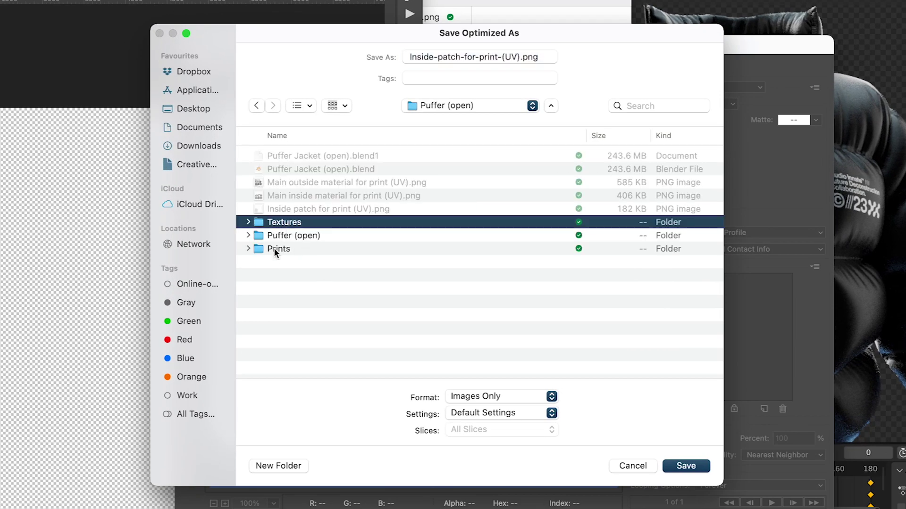
double_click(274, 247)
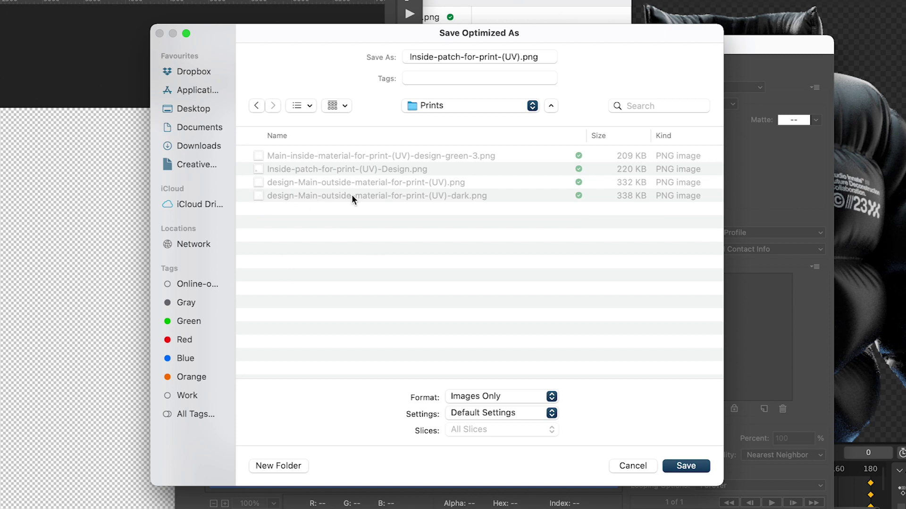
left_click(521, 57)
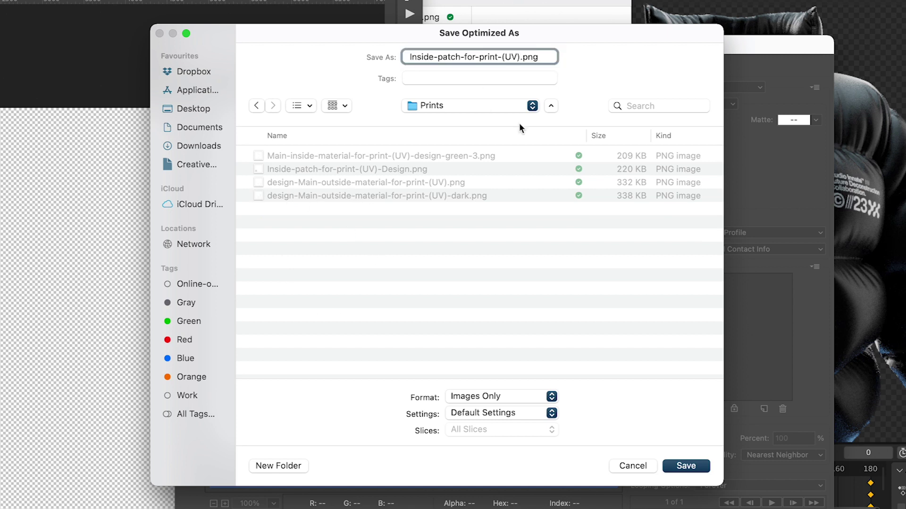
type("-dar")
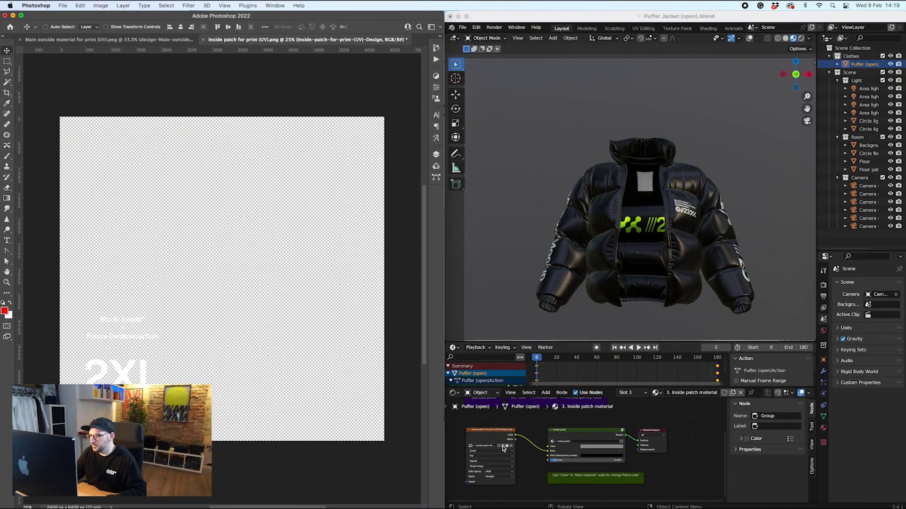
Step: Back in Blender, make the Inside patch material the active material slot
left_click(504, 449)
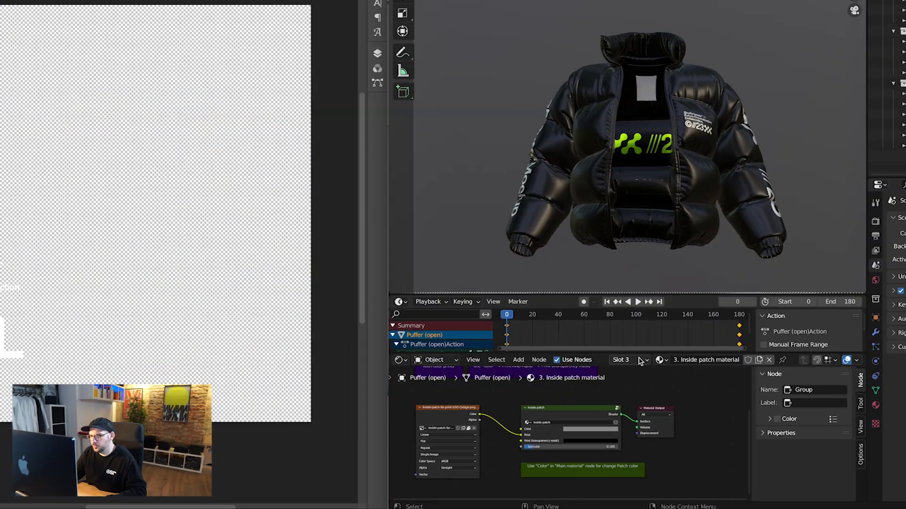
left_click(640, 361)
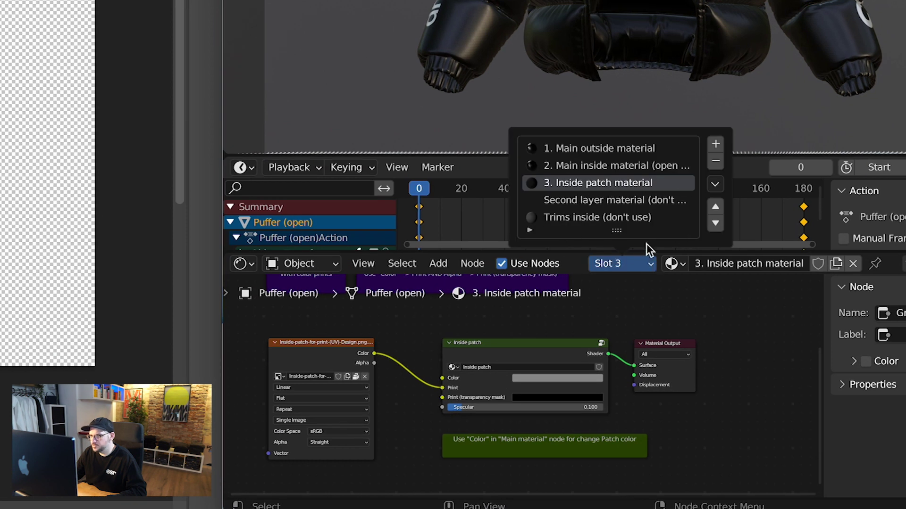
left_click(640, 270)
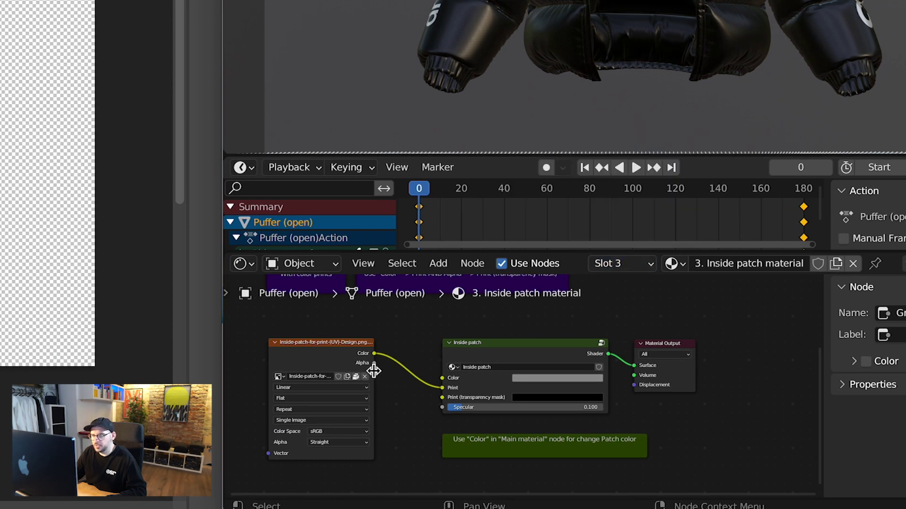
left_click(541, 379)
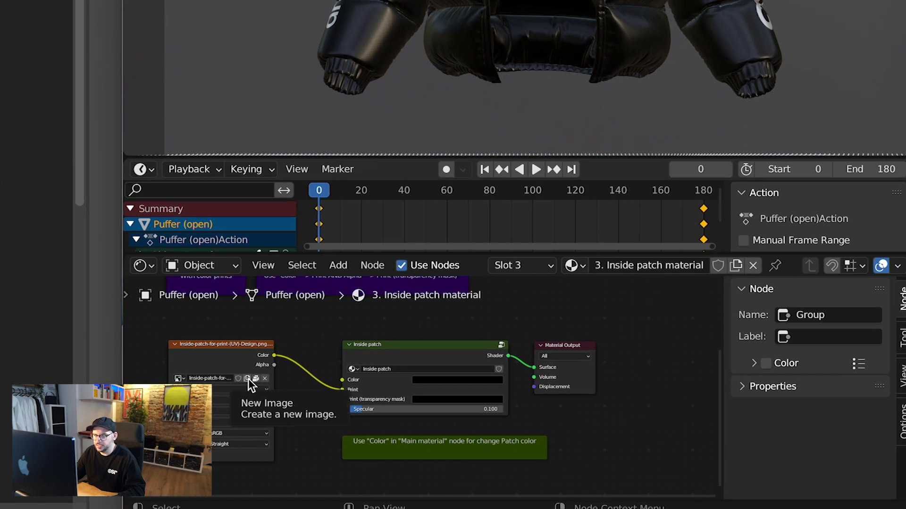
Step: Load Inside-patch-for-print-(UV)-dark.png from Prints into the patch's image texture node
left_click(248, 378)
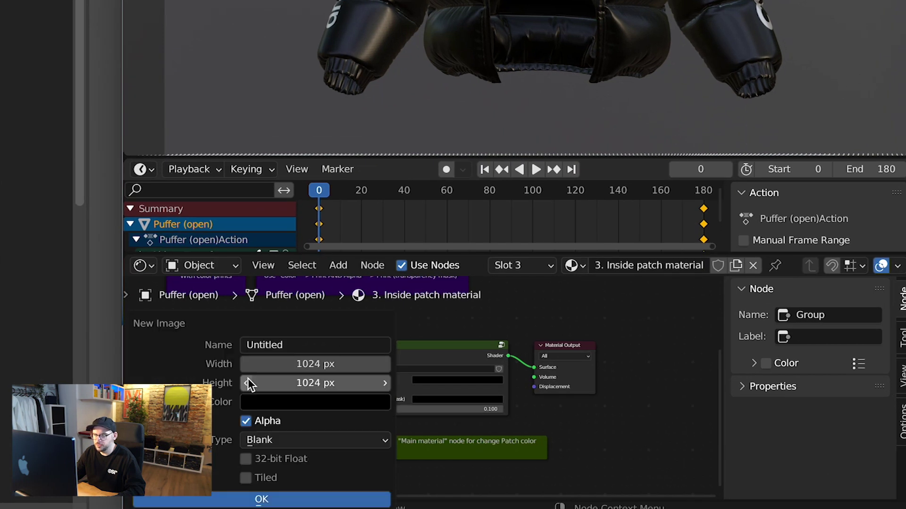
left_click(265, 500)
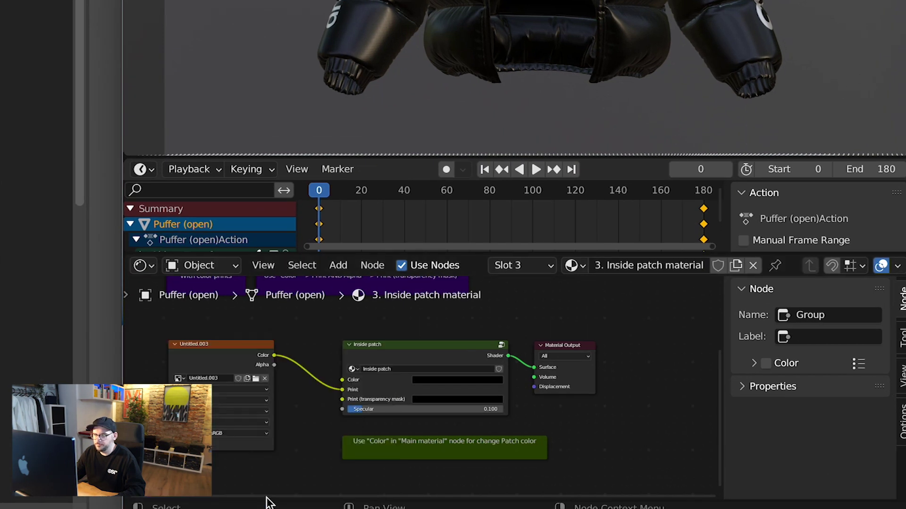
left_click(255, 379)
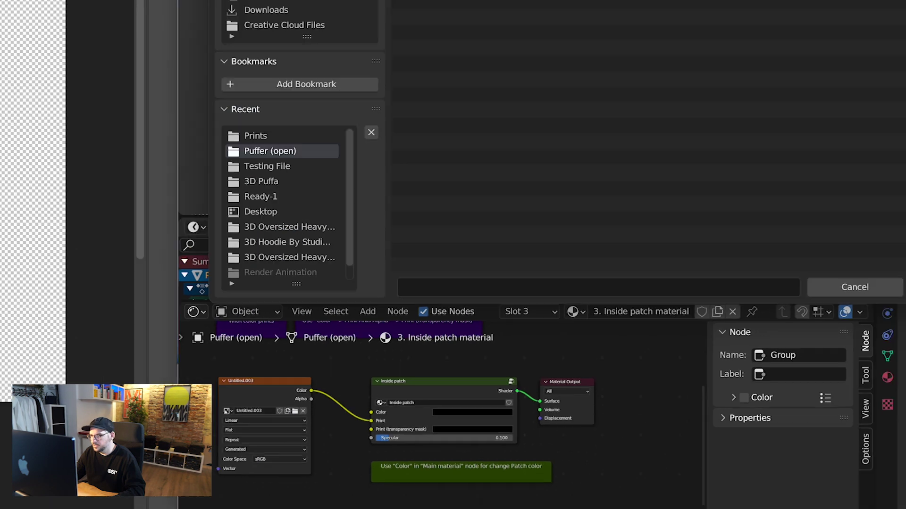
left_click(472, 126)
double_click(472, 126)
left_click(489, 149)
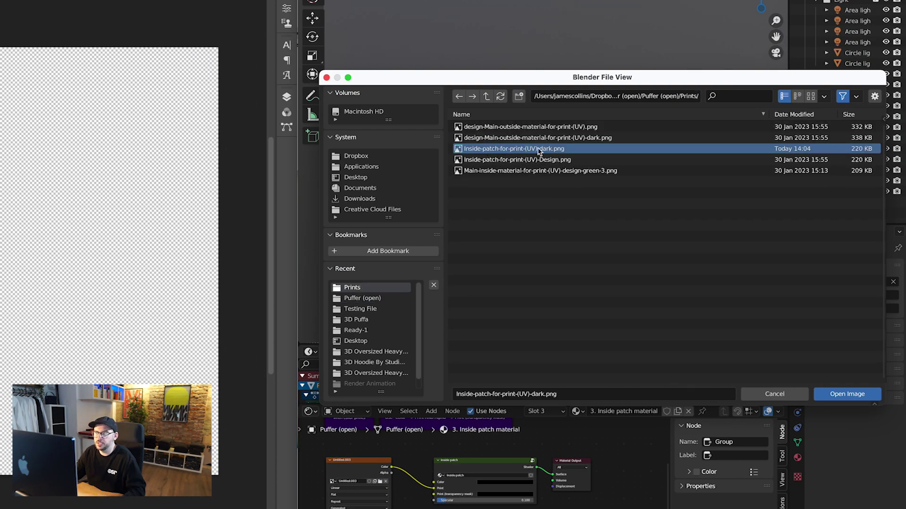
left_click(846, 394)
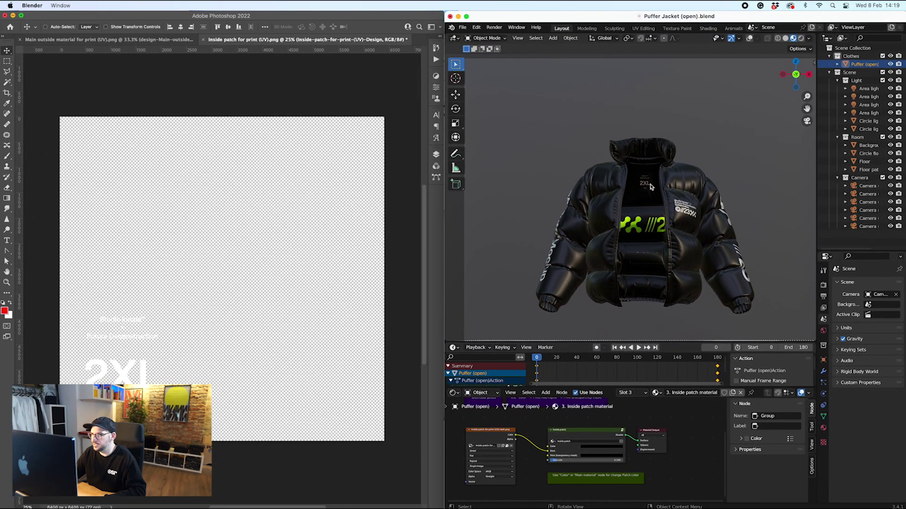
Step: In camera view, set the patch print colour to white and the patch base to black
key("KP_0")
scroll(636, 182, "up", 10)
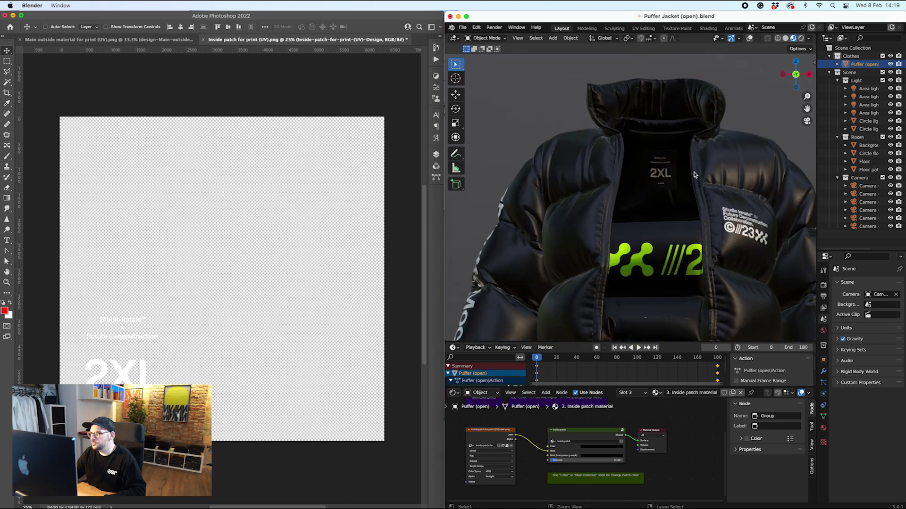
left_click(607, 448)
left_click_drag(616, 415, 586, 405)
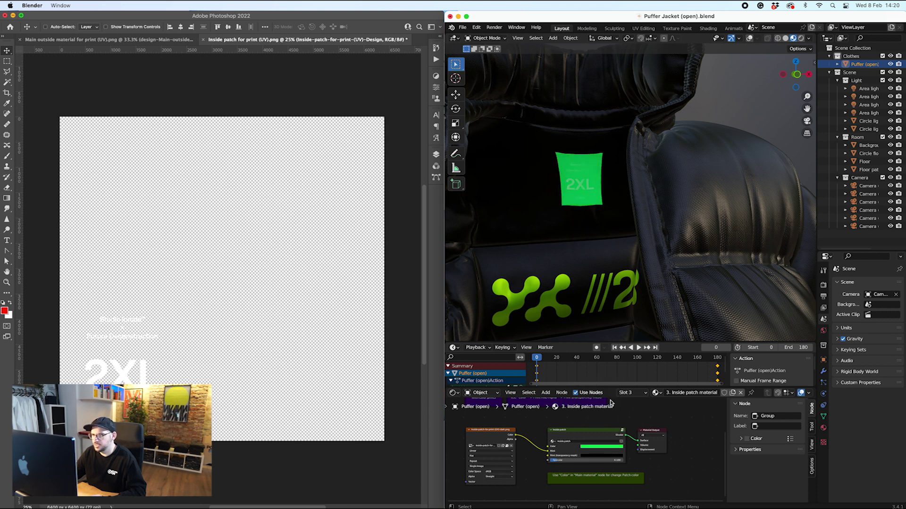
left_click(620, 446)
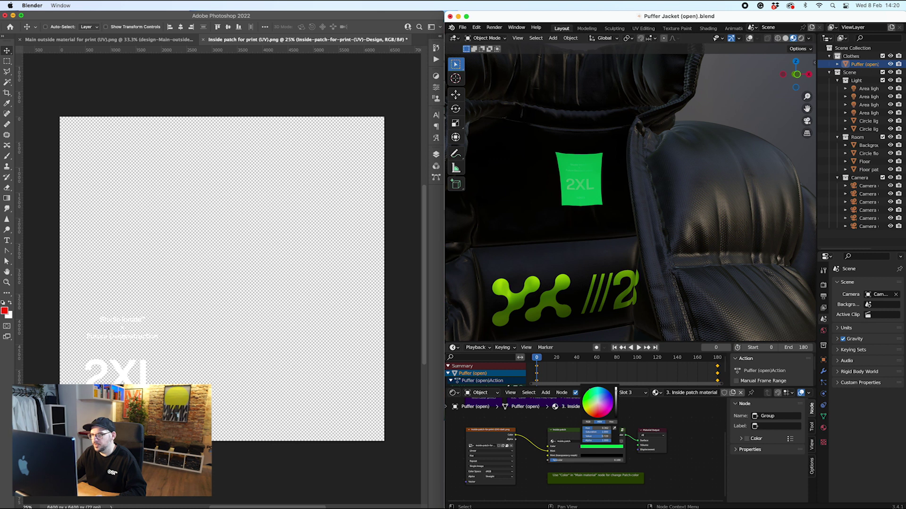
left_click_drag(616, 390, 615, 419)
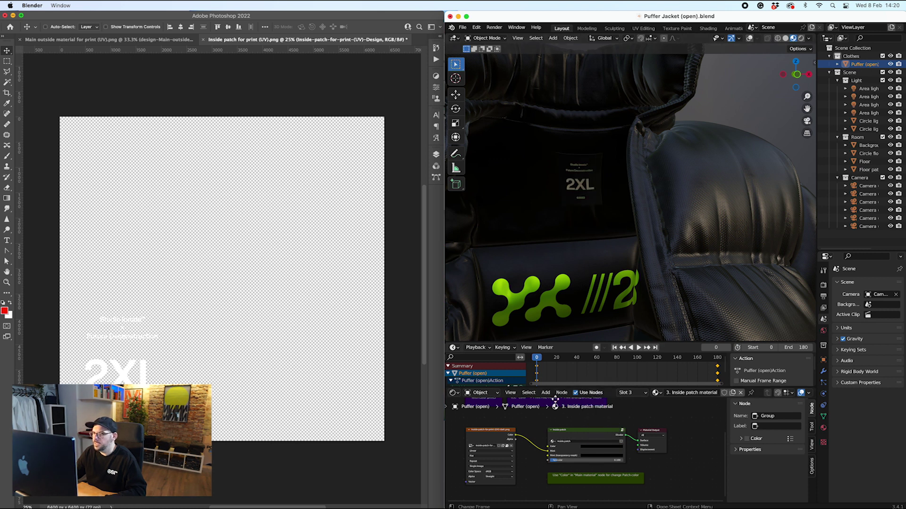
middle_click_drag(580, 257, 525, 279)
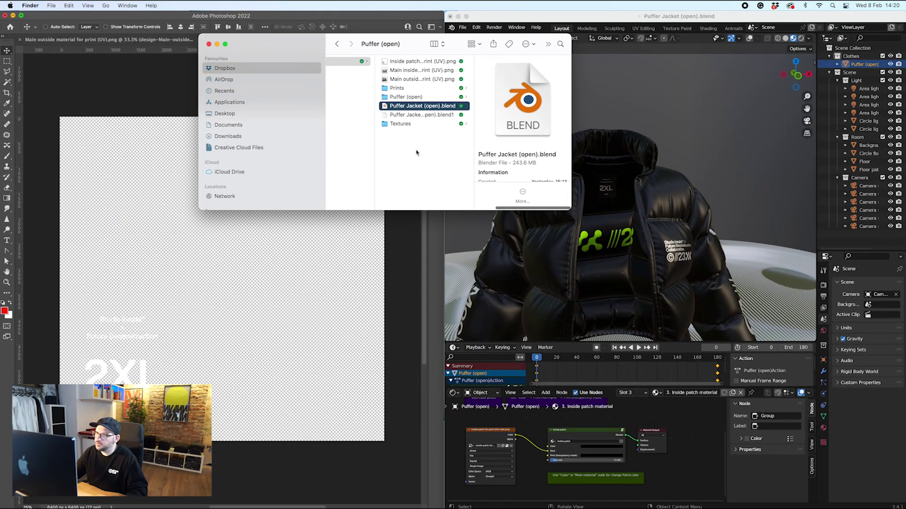
Step: Open Puffer Jacket (no hood).blend from the Puffer (no hood) folder without saving changes
key("Left")
key("Left")
key("Left")
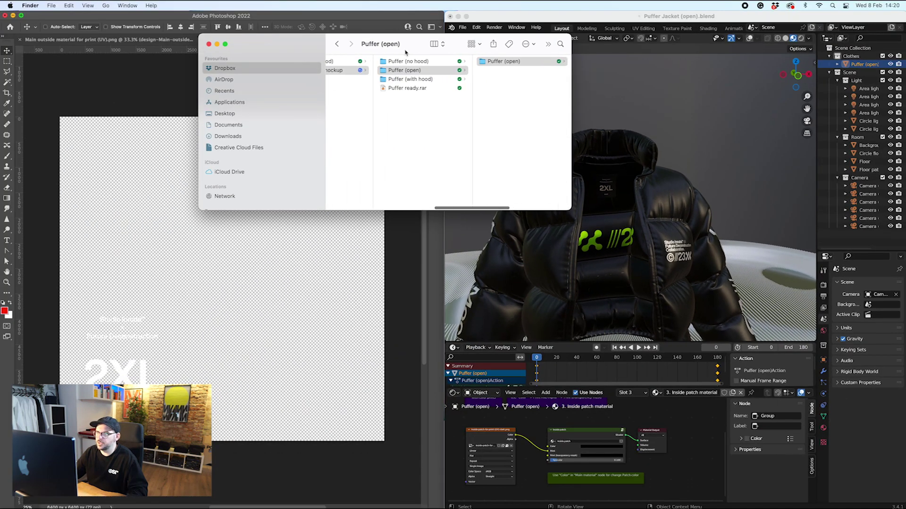
left_click(406, 61)
left_click(518, 63)
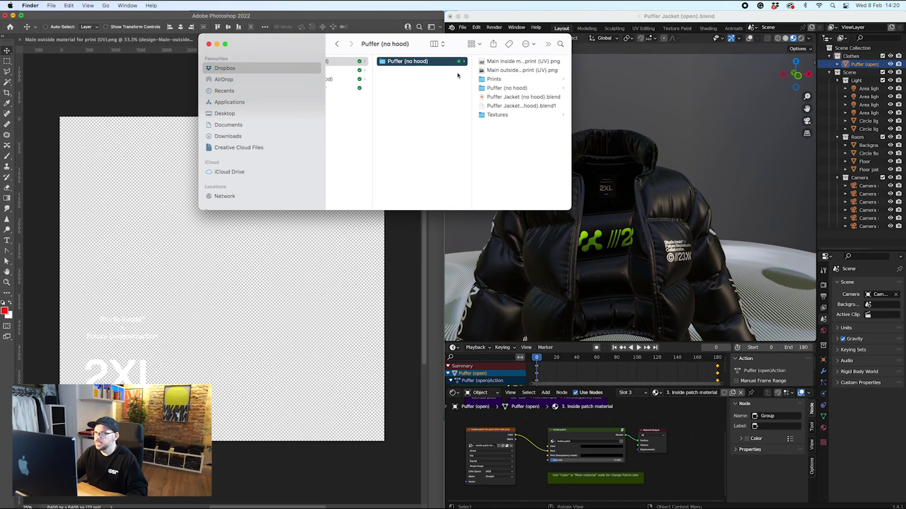
double_click(509, 97)
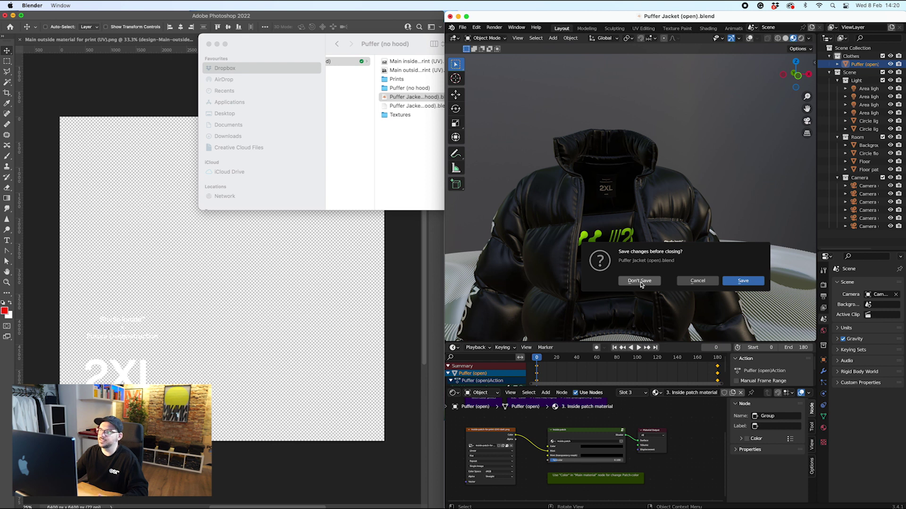
left_click(639, 281)
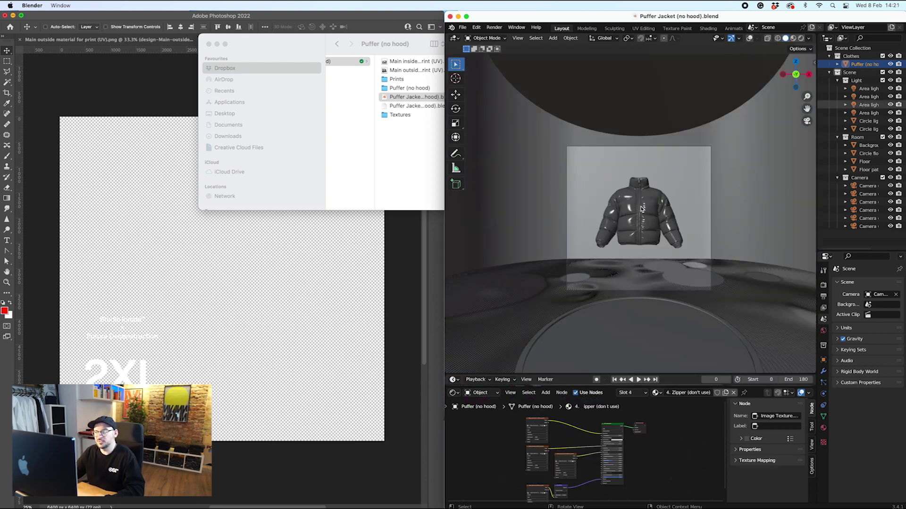
Step: Set the Main material group's Specular to 1.000, after briefly trying 0.100, for a glossier jacket
scroll(642, 209, "down", 3, "ctrl")
scroll(639, 210, "up", 4, "ctrl")
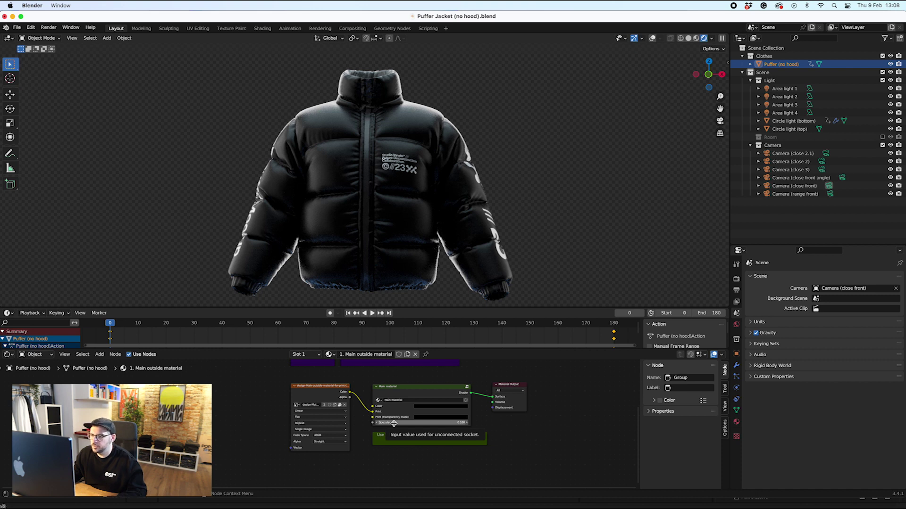
scroll(394, 423, "right", 1)
left_click(449, 422)
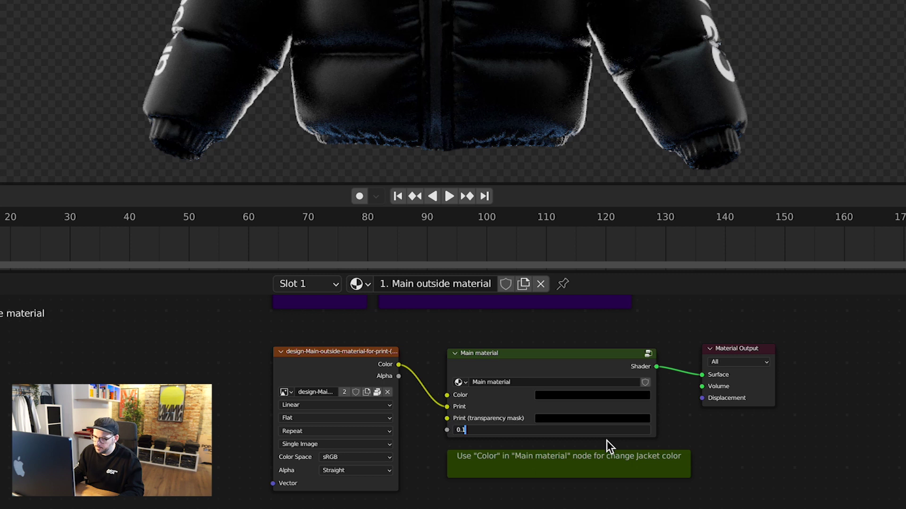
key("BackSpace")
key("BackSpace")
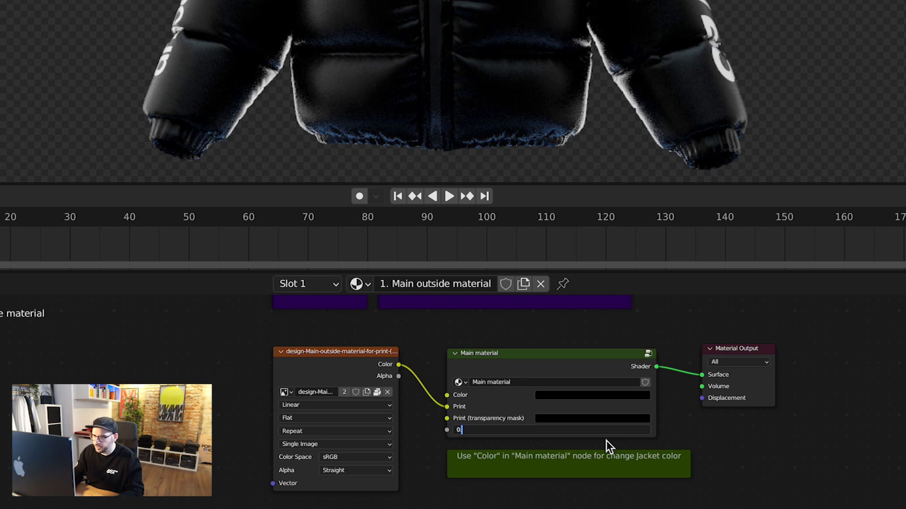
type(".1")
key("Tab")
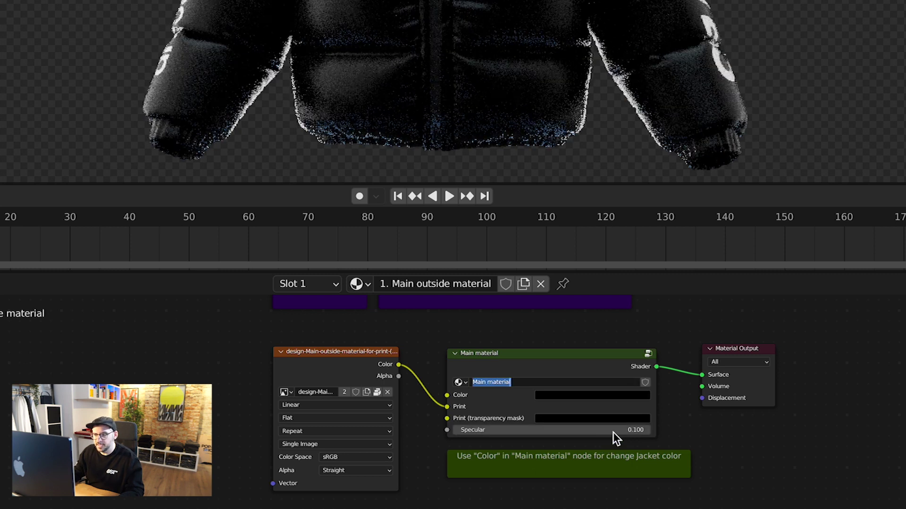
left_click(613, 432)
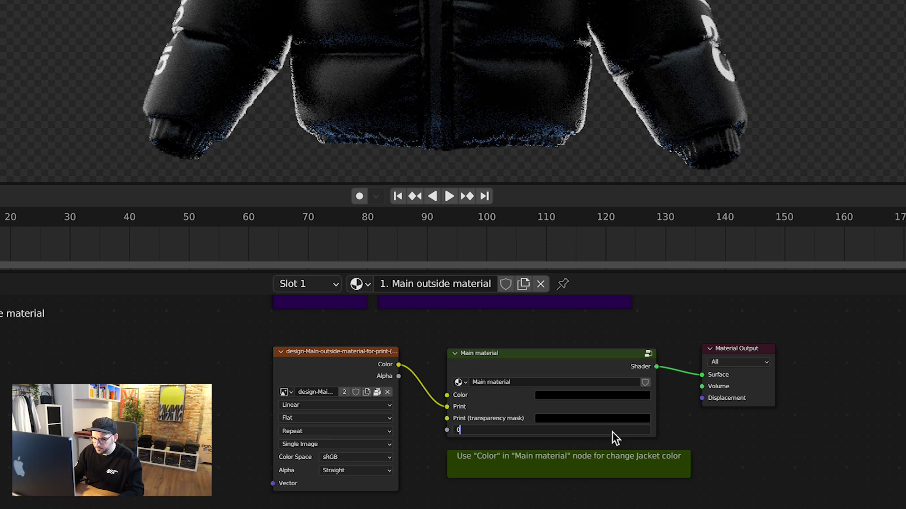
key("BackSpace")
type("1")
key("Tab")
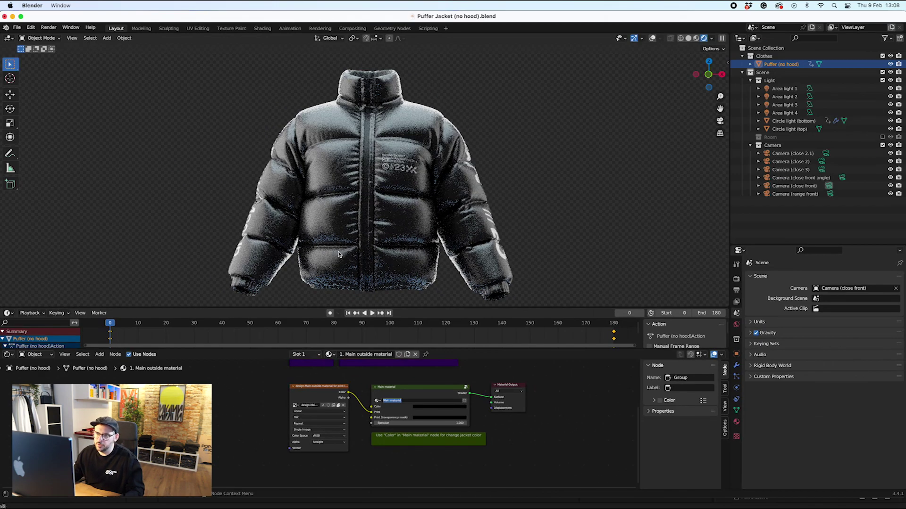